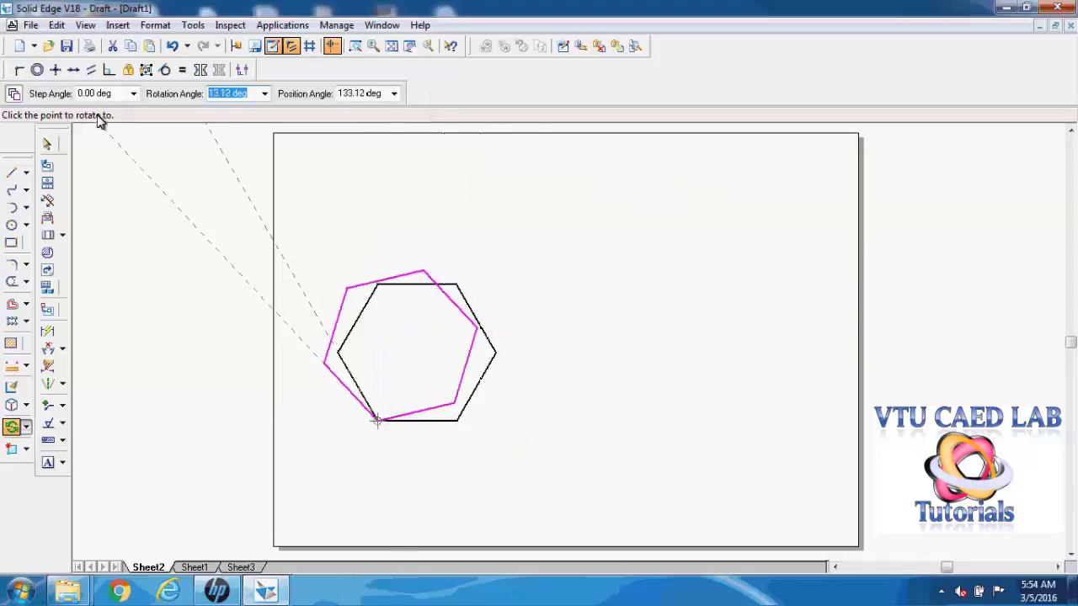
Rotate the hexagon without keeping a copy about its lower-left vertex until its left side is vertical, and check that side's angle.
left_click(12, 93)
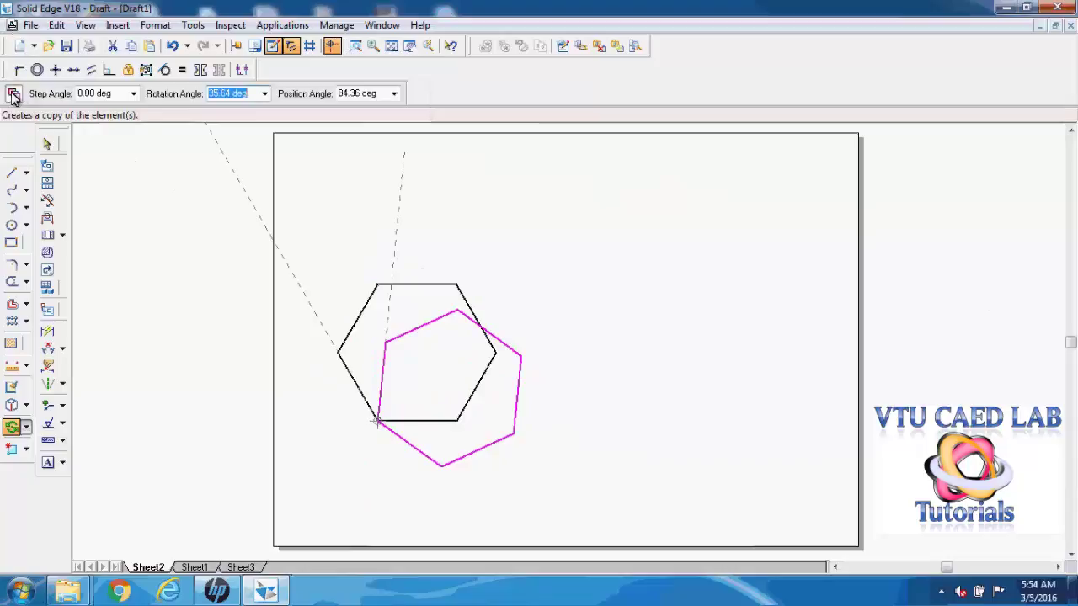
left_click(383, 207)
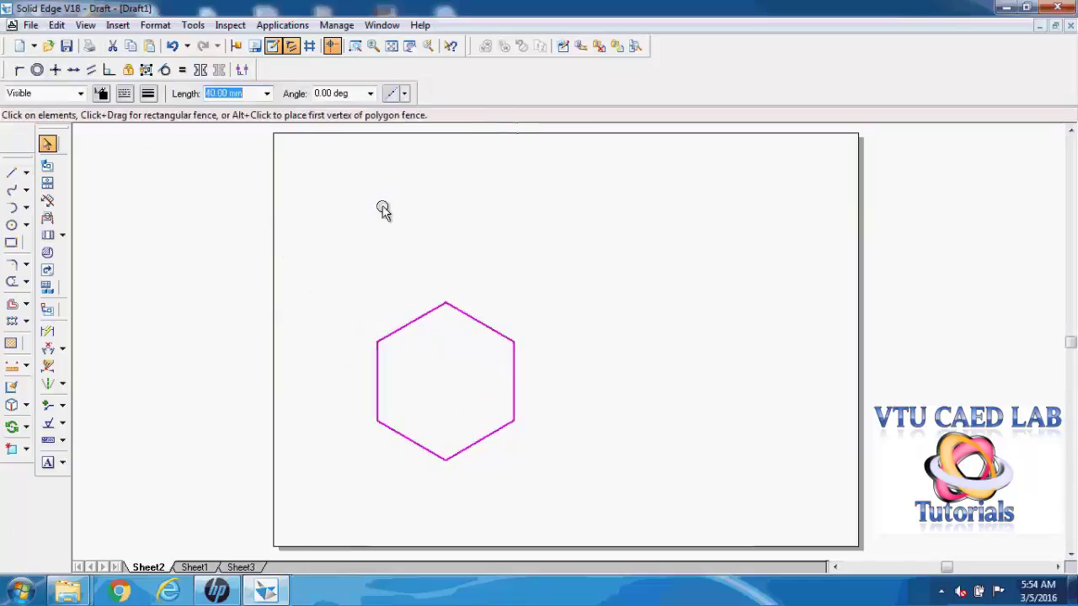
left_click(380, 220)
left_click(375, 394)
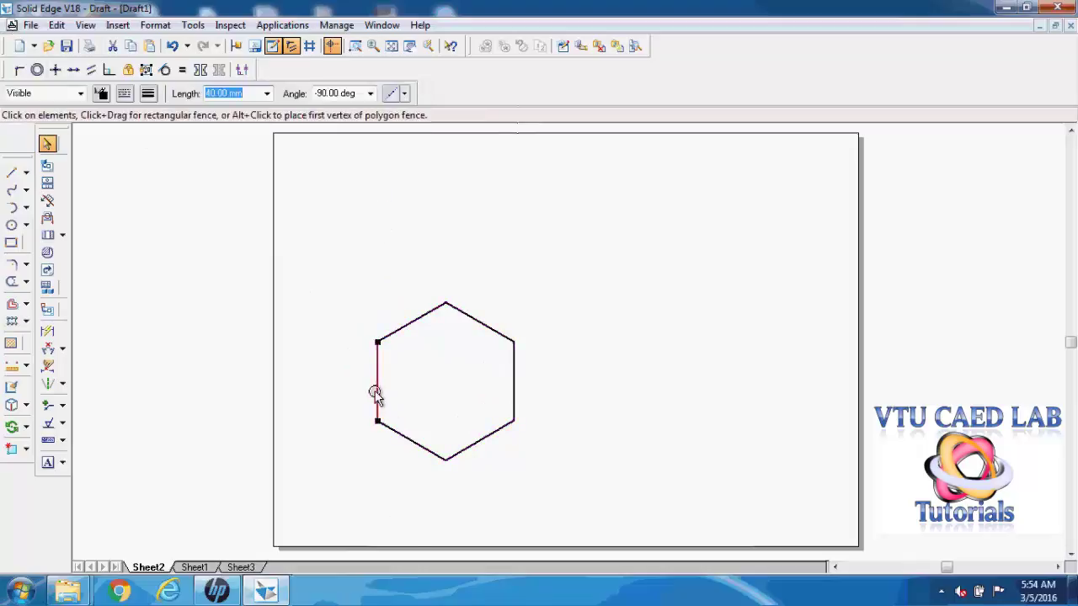
left_click(346, 421)
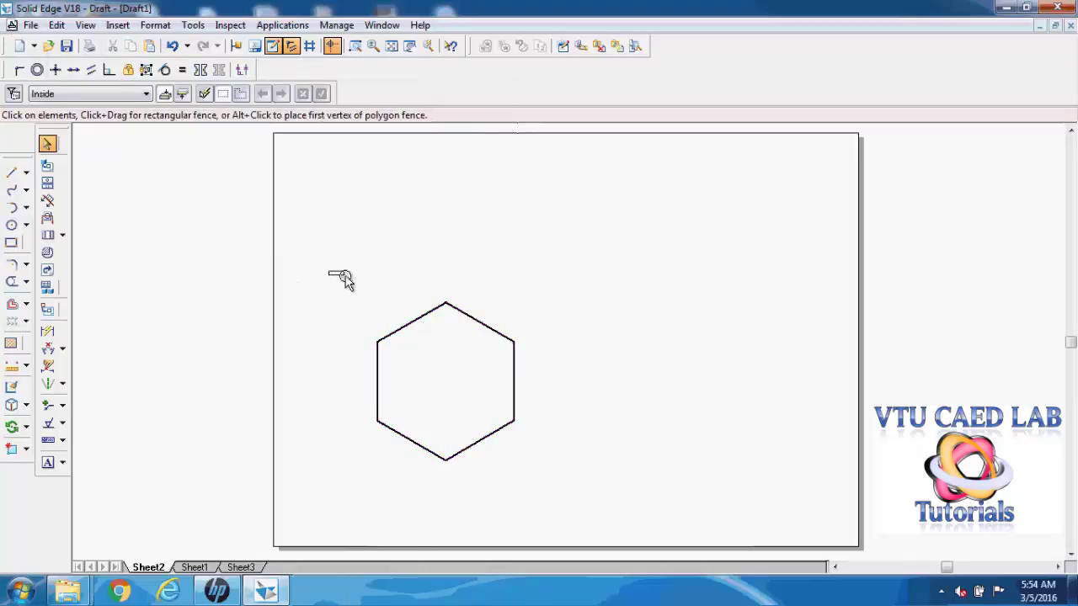
Rotate the whole hexagon about its lower-left vertex until its diagonal is horizontal, and move it to the upper left area of the sheet.
left_click_drag(339, 277, 568, 500)
left_click(12, 427)
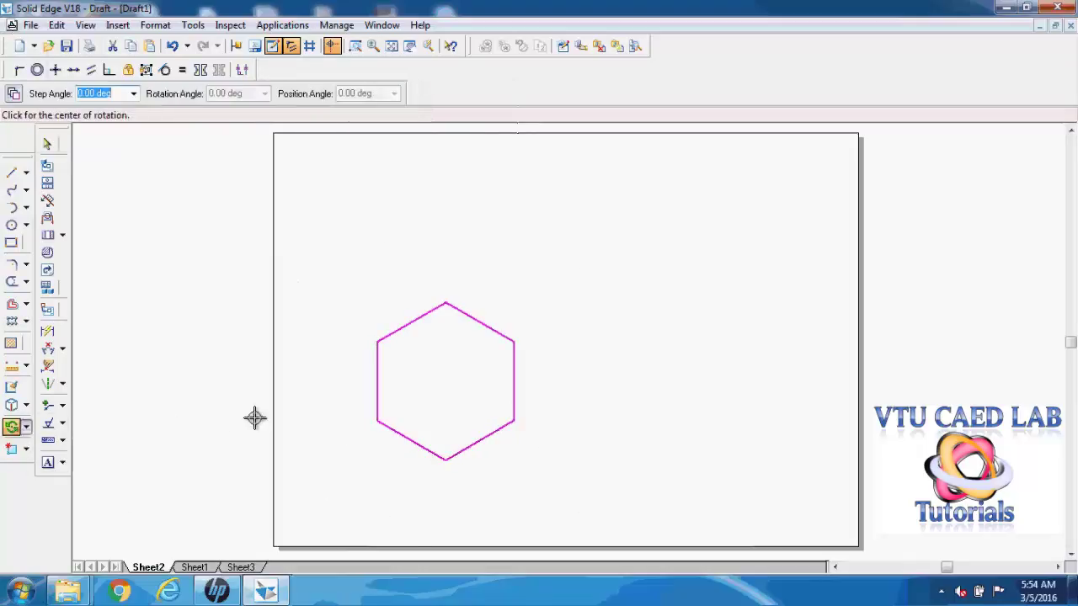
left_click(376, 421)
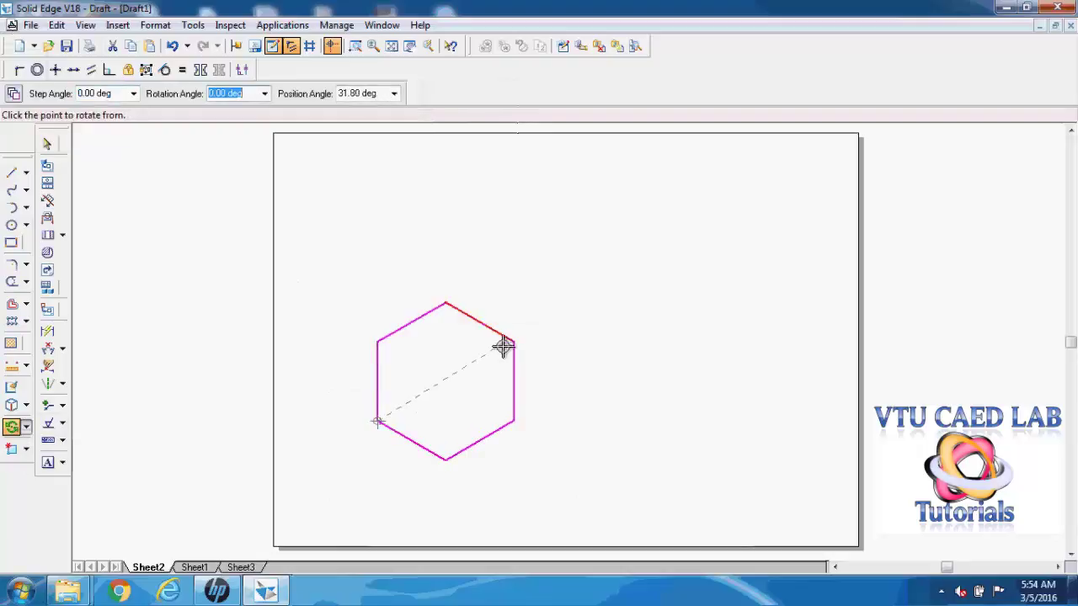
left_click(514, 341)
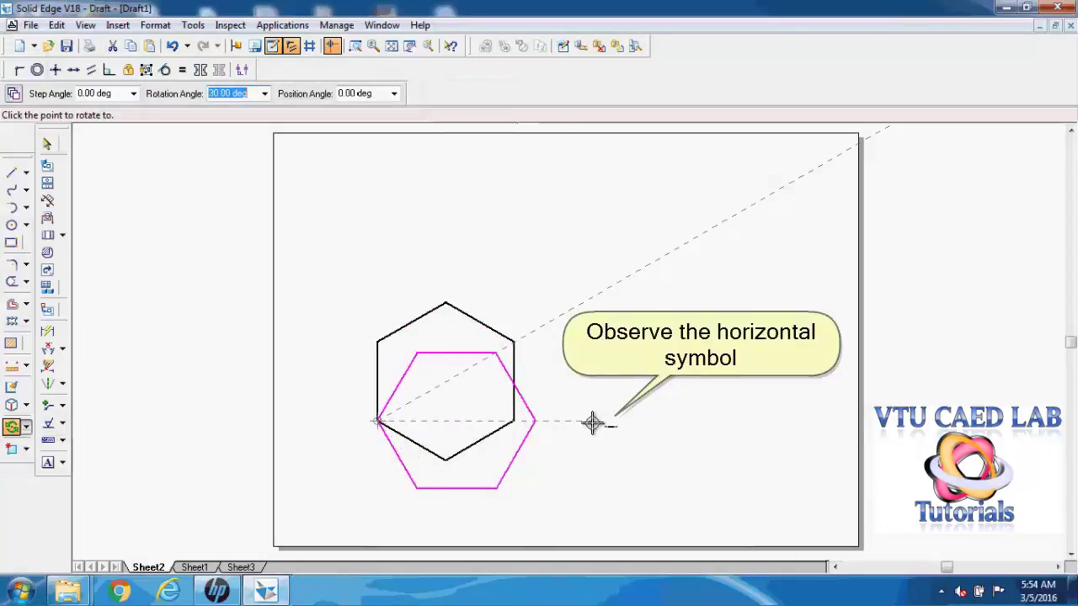
left_click(589, 424)
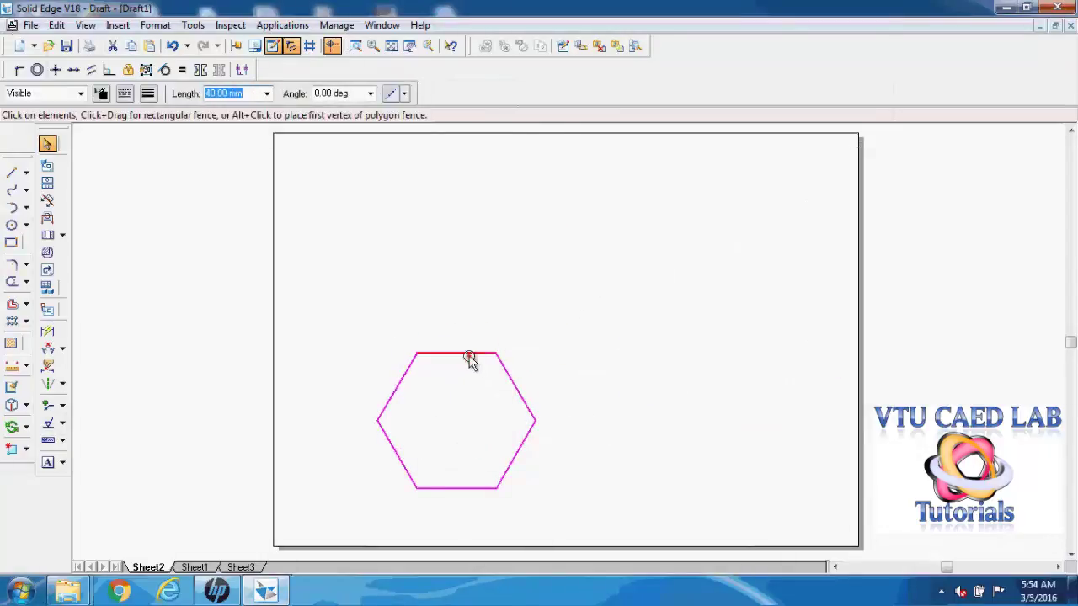
left_click_drag(468, 361, 437, 237)
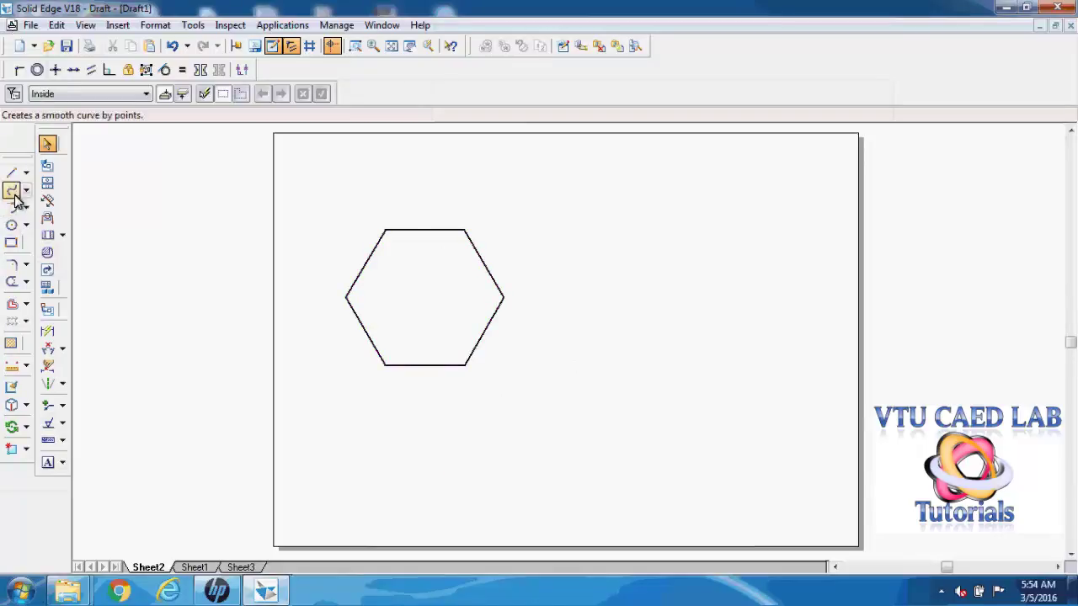
Draw an upright rectangle to the right of the hexagon and set its left side's length to 40 mm.
left_click(11, 244)
left_click_drag(659, 256, 731, 356)
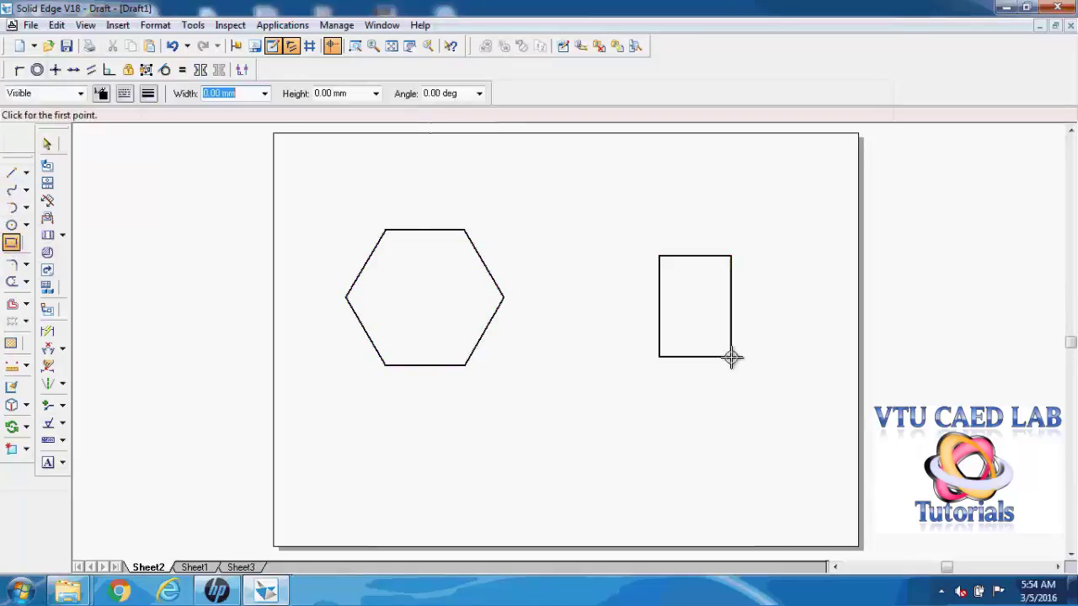
left_click(46, 144)
left_click(659, 301)
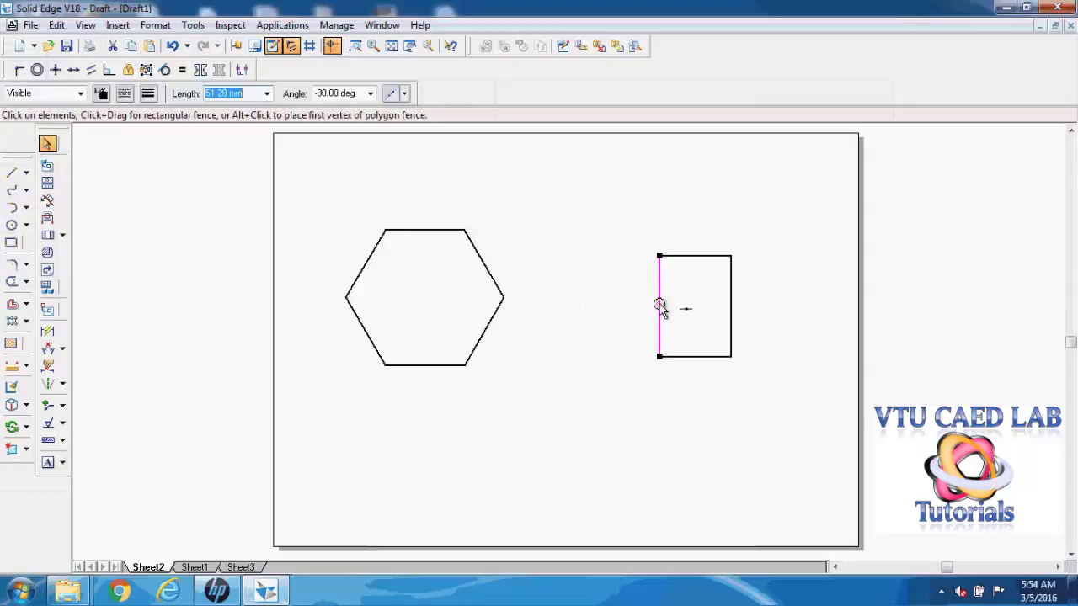
key("Return")
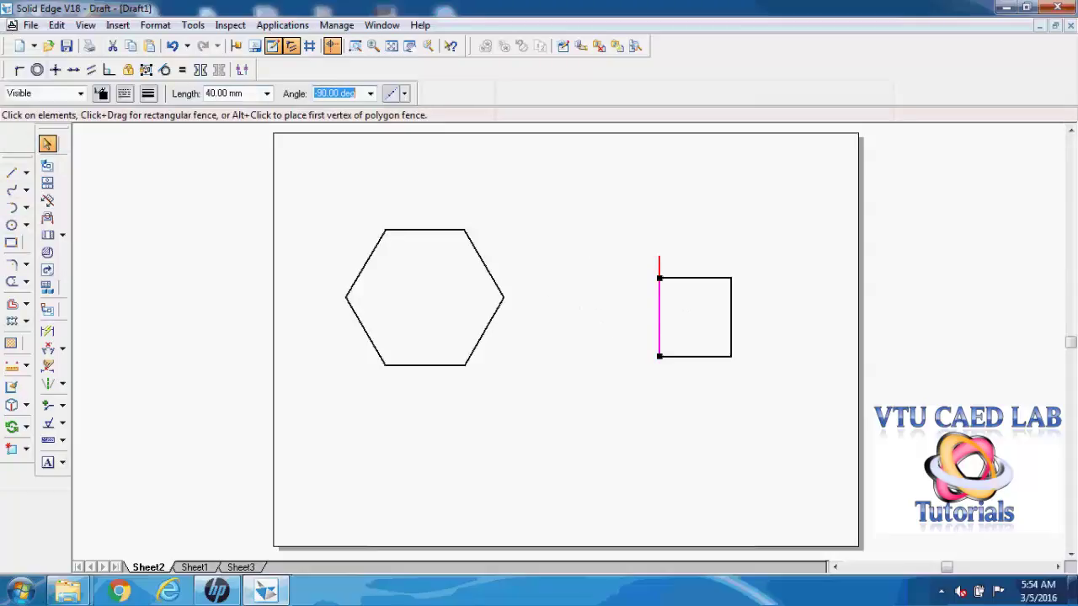
Set the length of the rectangle's bottom side to 40 mm to make it a square.
left_click(606, 351)
left_click(714, 357)
type("40")
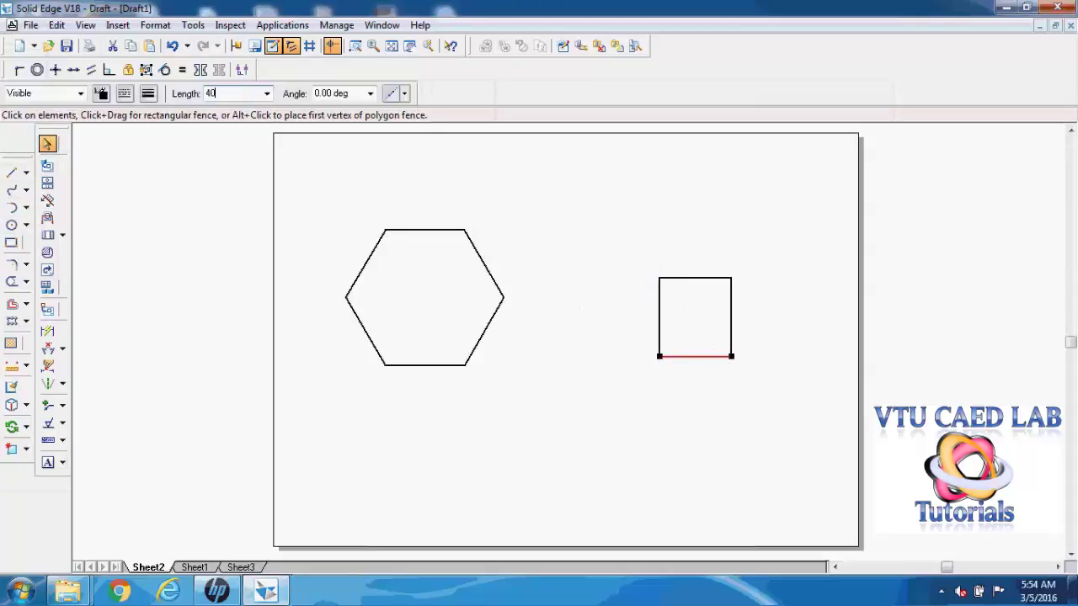
key("Return")
left_click(698, 457)
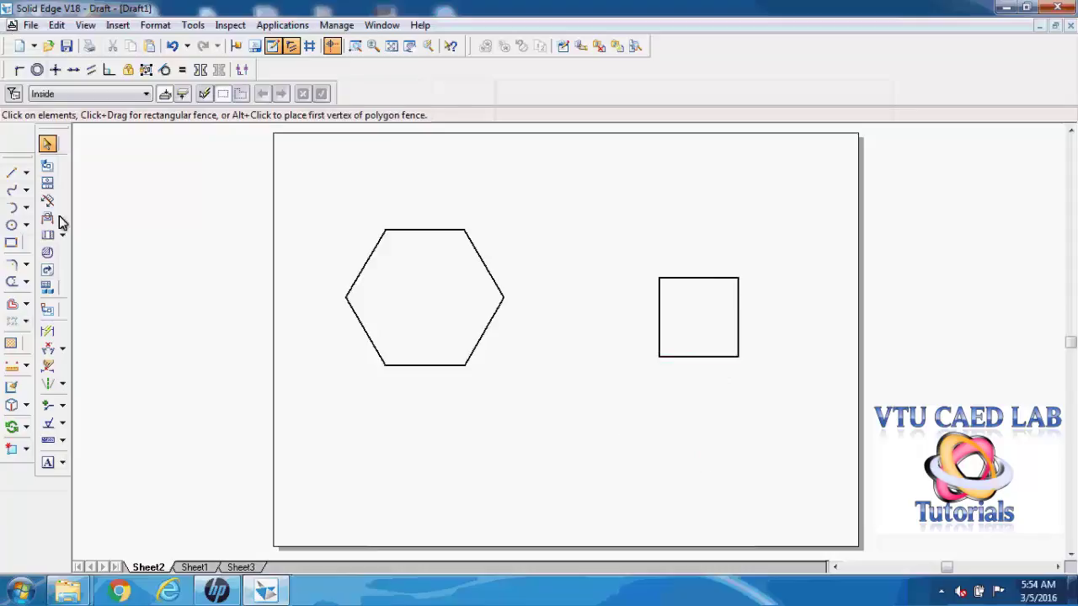
Rotate the square about its lower-left corner until its diagonal is horizontal, and move it closer to the hexagon.
left_click_drag(613, 247, 761, 402)
left_click(12, 427)
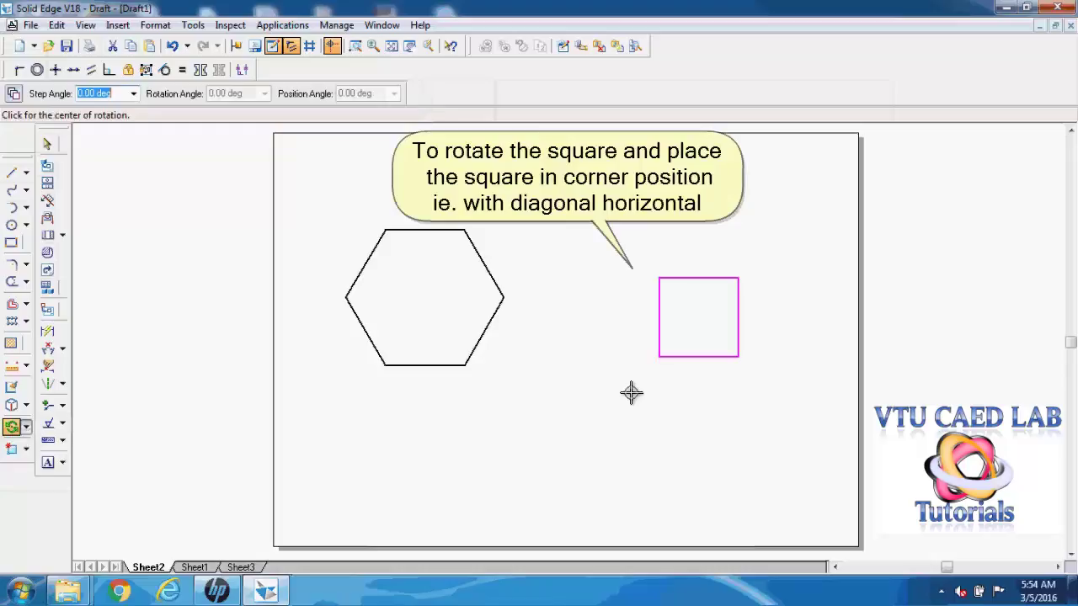
left_click(659, 356)
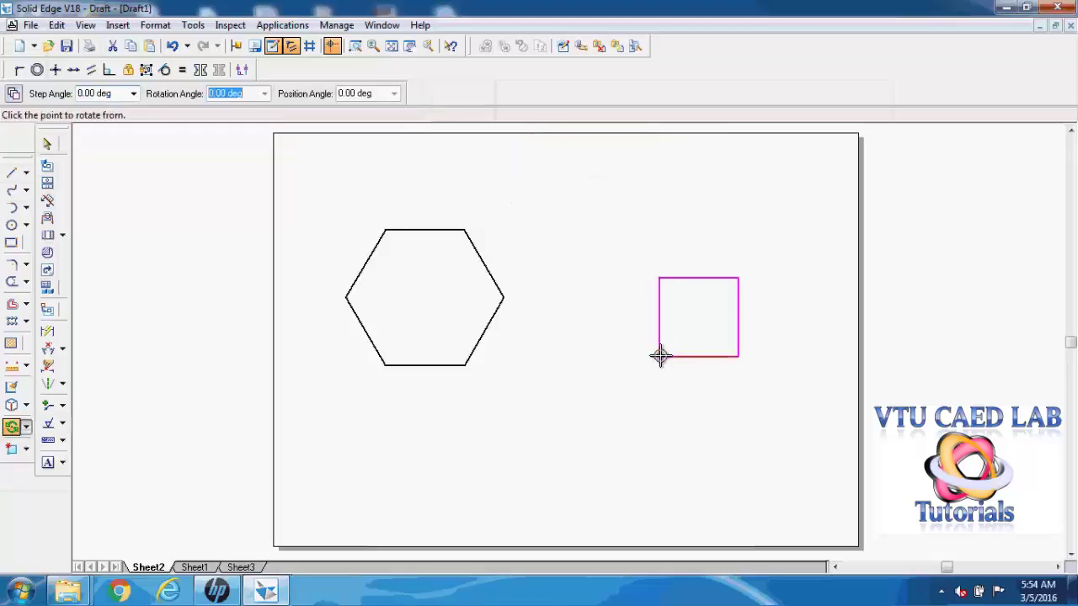
left_click(738, 277)
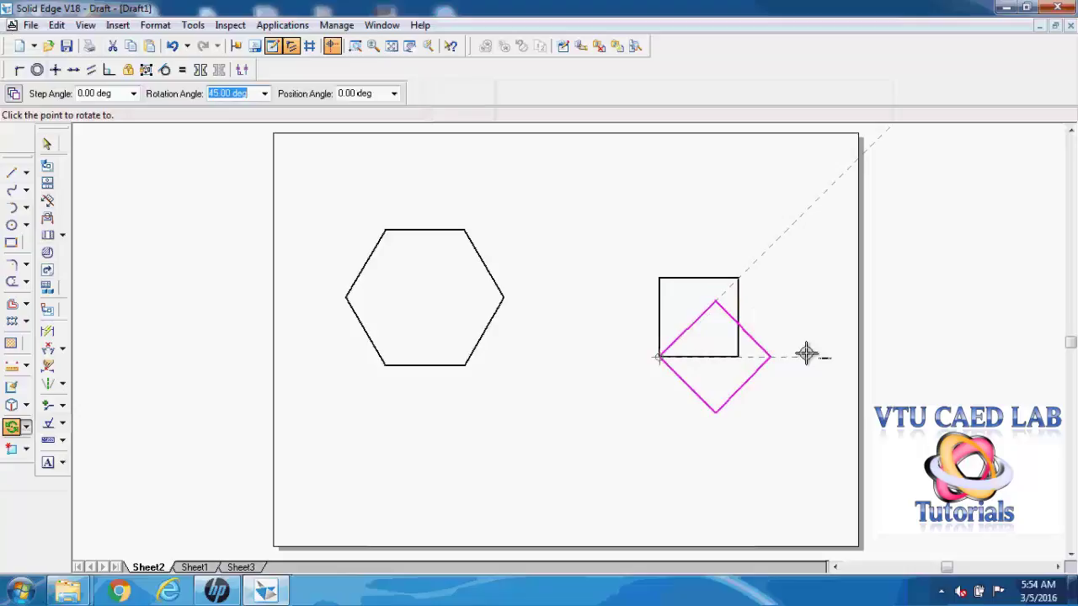
left_click(805, 353)
left_click_drag(685, 334, 599, 263)
left_click(562, 396)
Draw the horizontal diagonal between the rotated square's left and right corners, and check the lengths of the diagonal and the sides.
left_click(11, 173)
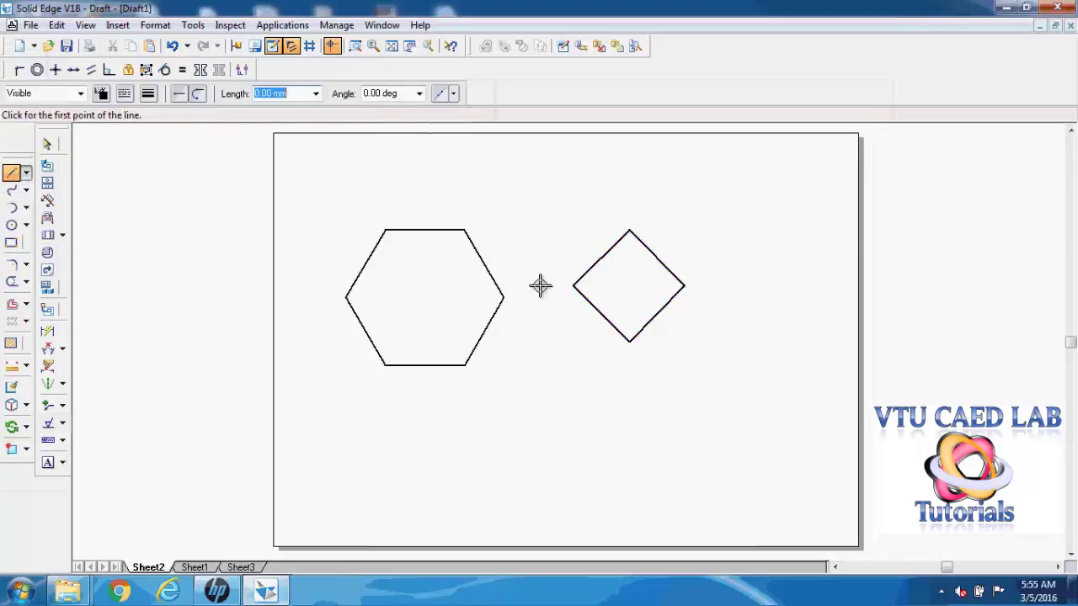
left_click(573, 285)
left_click(684, 285)
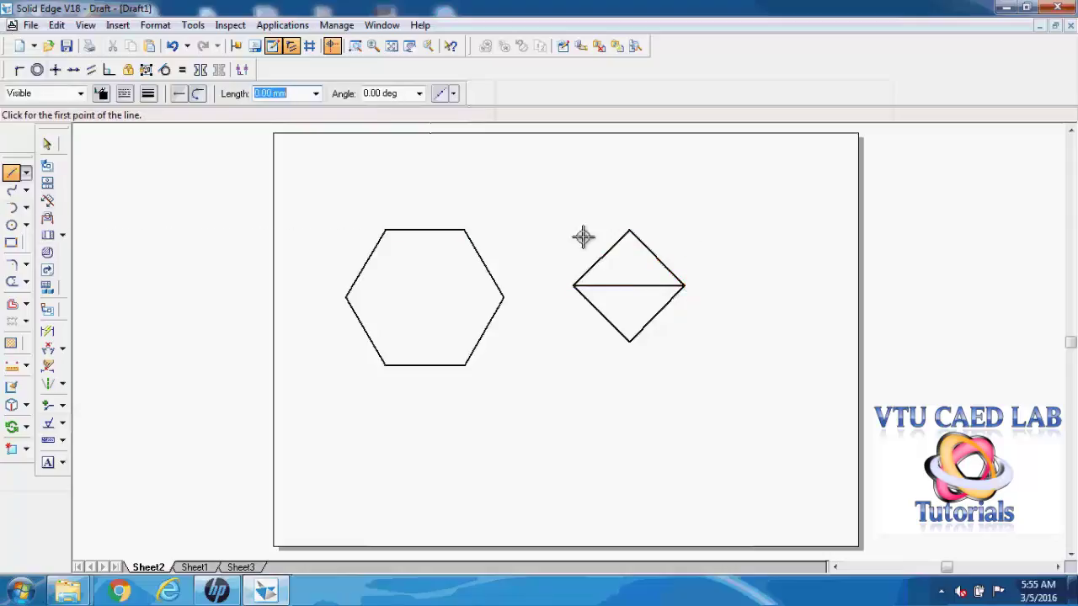
left_click(48, 145)
left_click(628, 290)
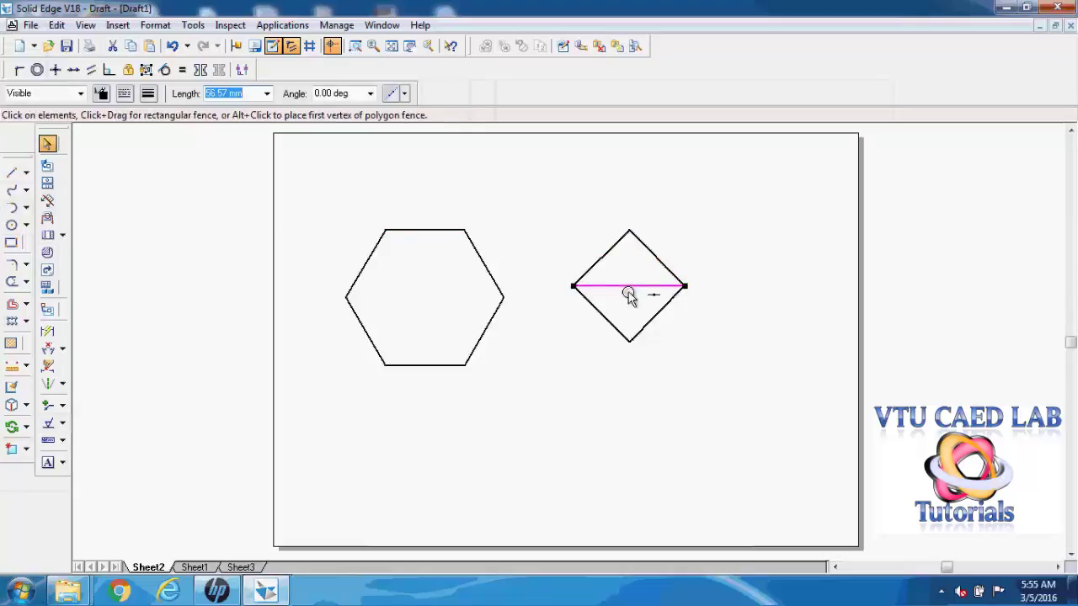
left_click(649, 329)
left_click(649, 250)
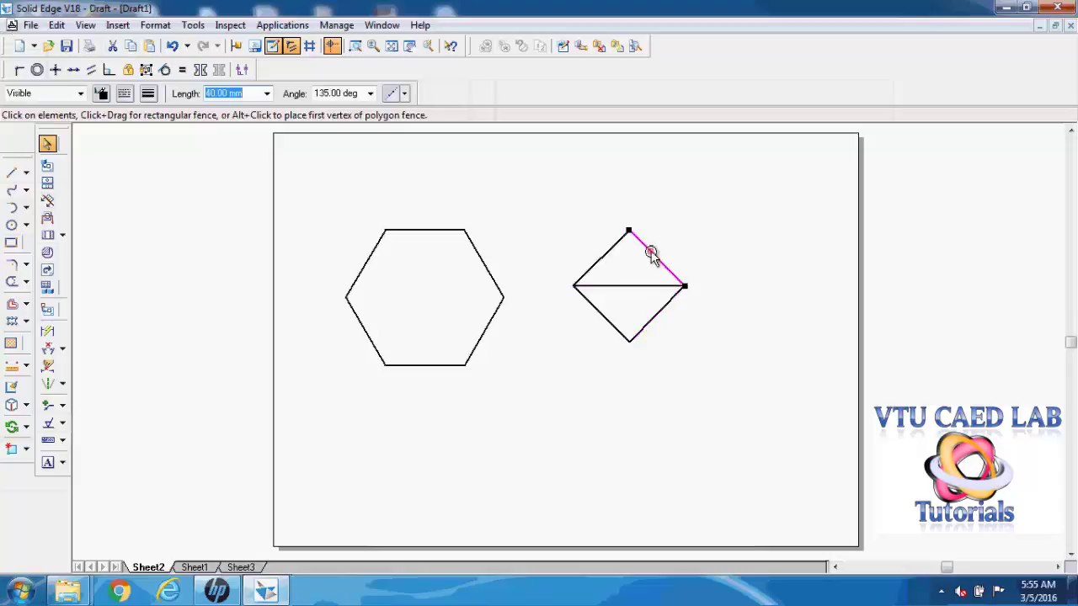
left_click(372, 446)
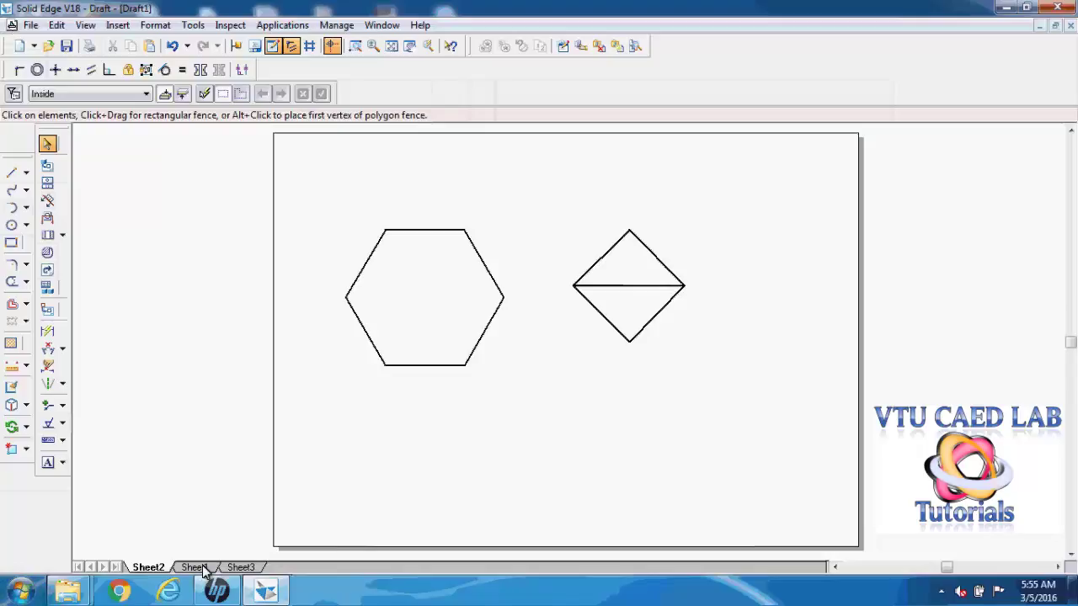
Switch to Sheet3 and draw a horizontal line 60 mm long near the middle of the sheet.
left_click(240, 567)
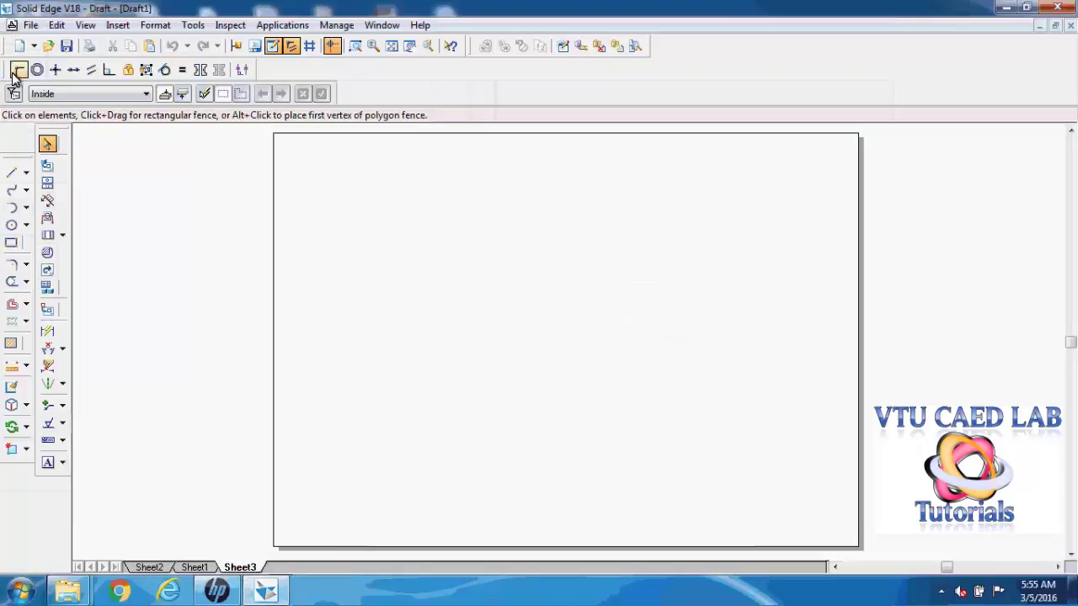
left_click(12, 173)
left_click(492, 334)
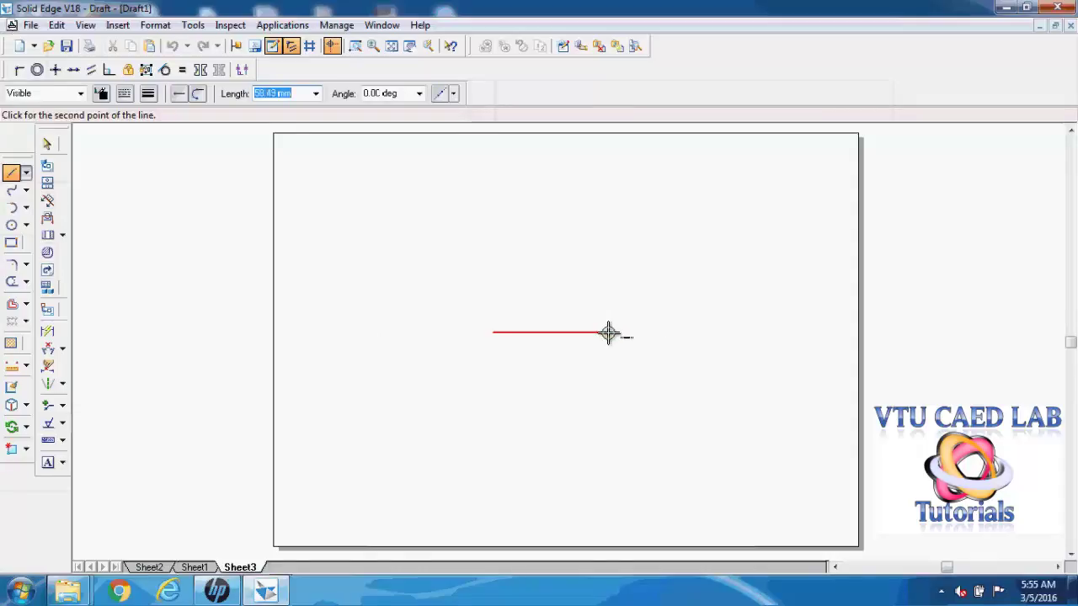
type("60")
key("Tab")
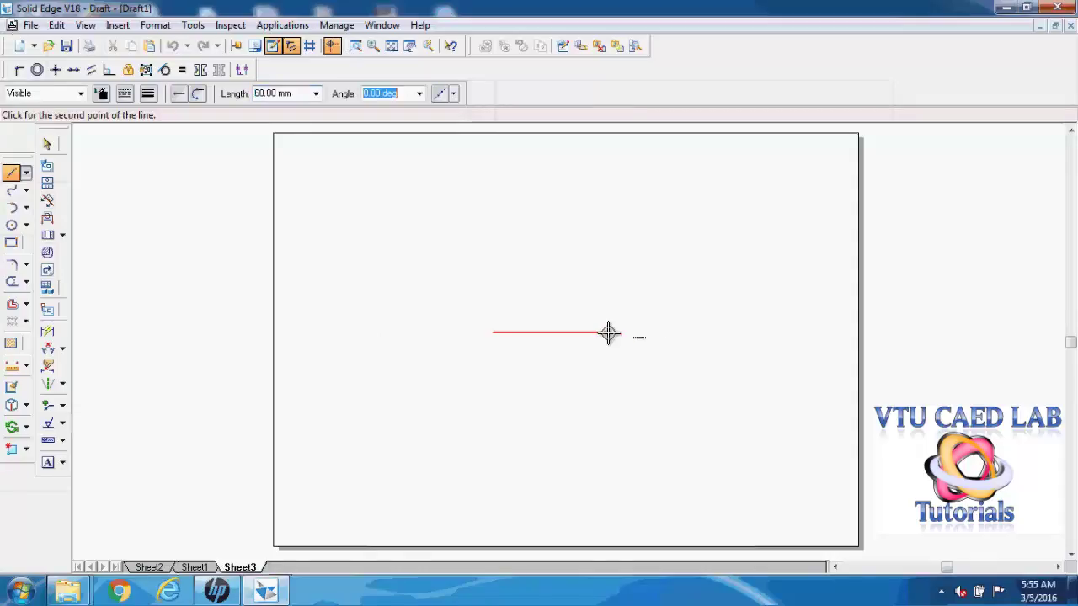
left_click(674, 333)
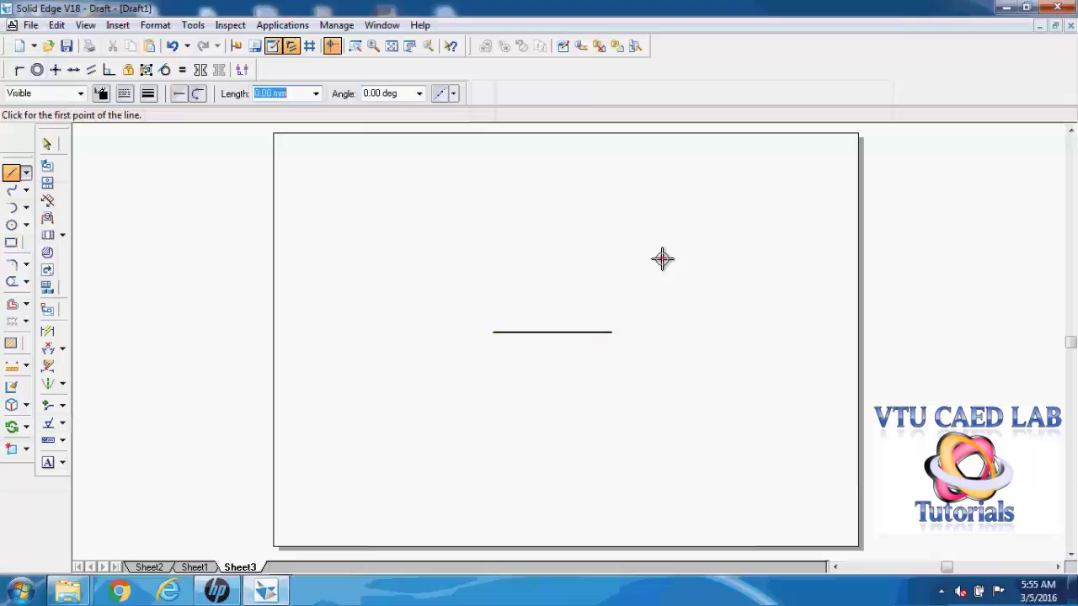
Start rotating the 60 mm line about its left endpoint with a step angle of 45 degrees.
left_click(46, 144)
left_click_drag(478, 288, 663, 374)
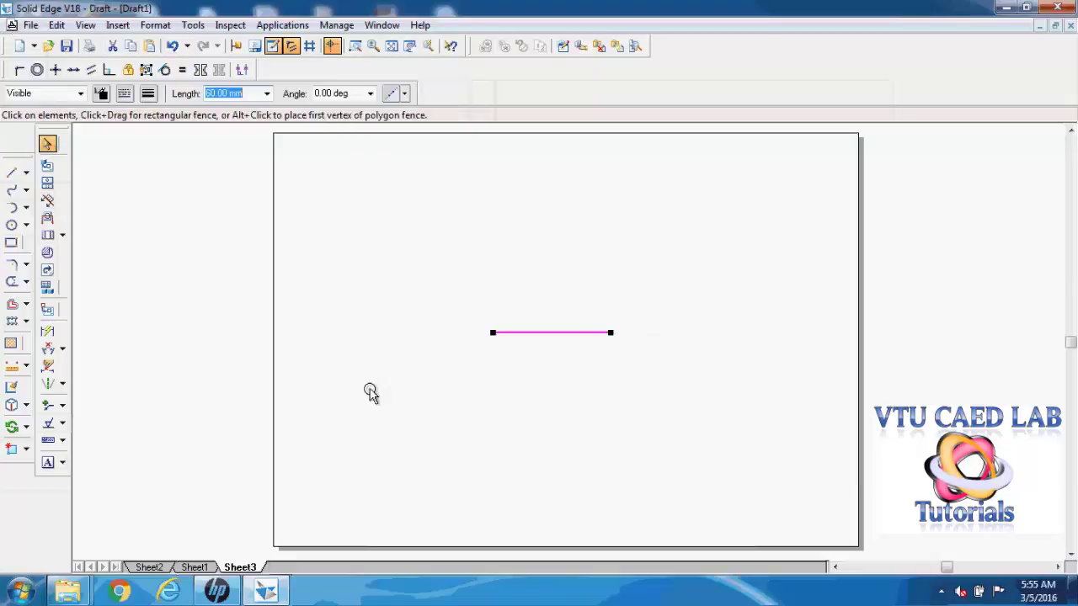
left_click(12, 427)
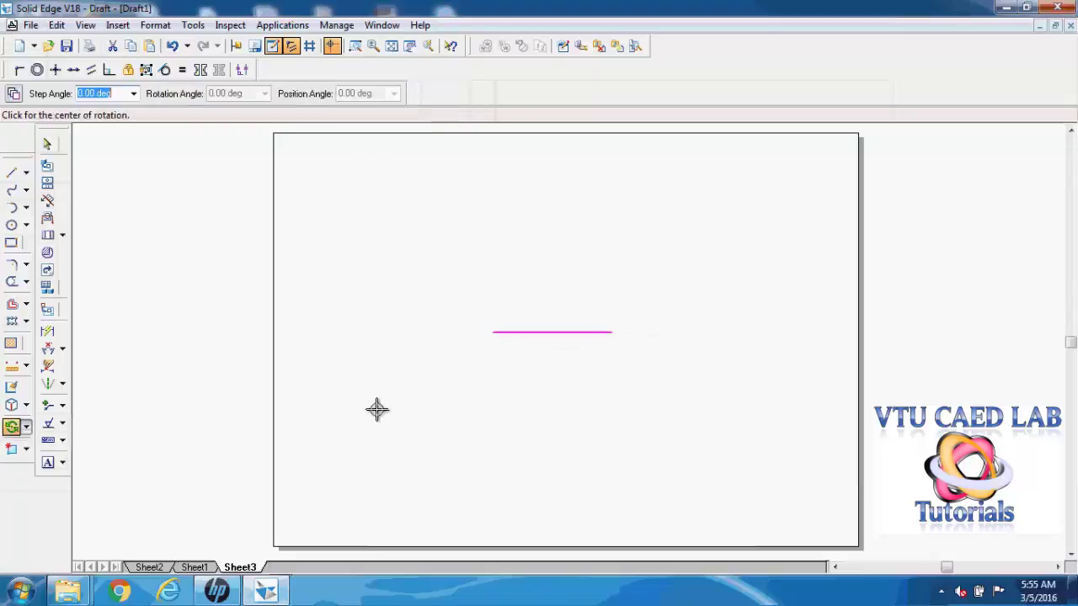
left_click(492, 332)
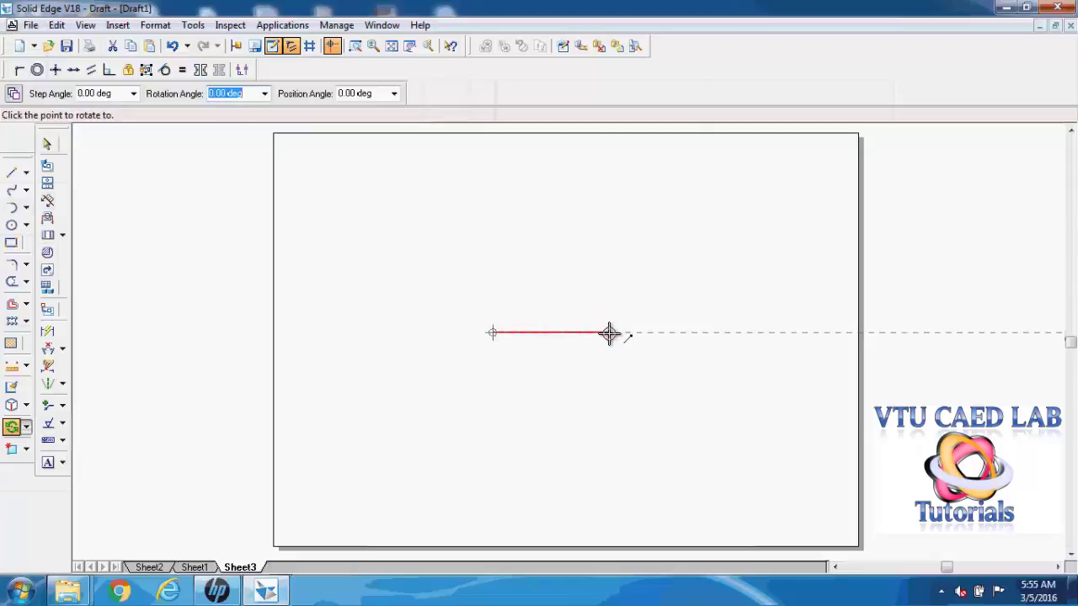
key("Tab")
key("Tab")
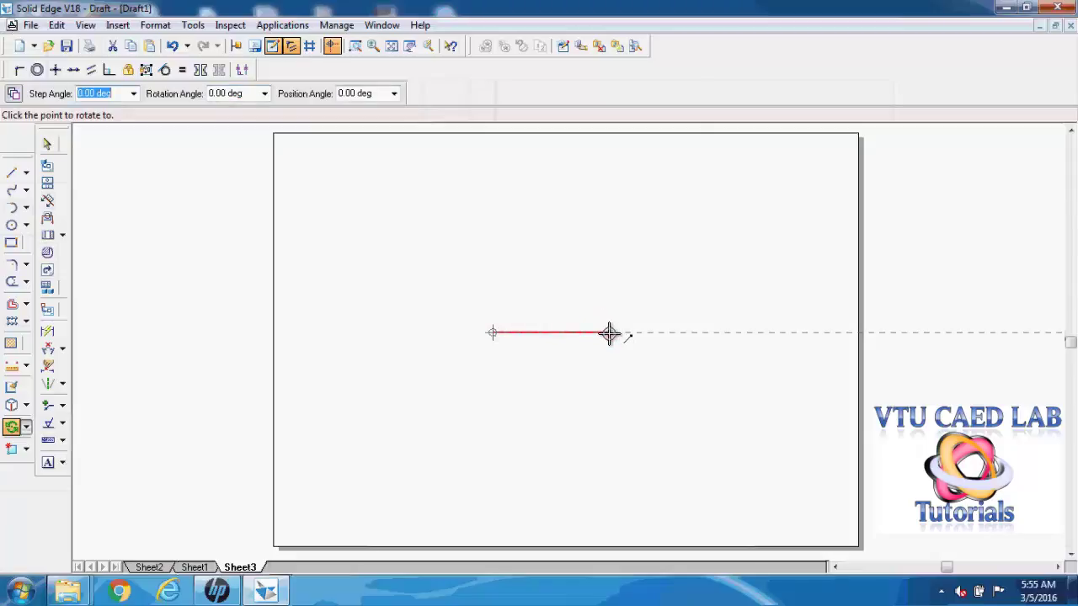
type("3")
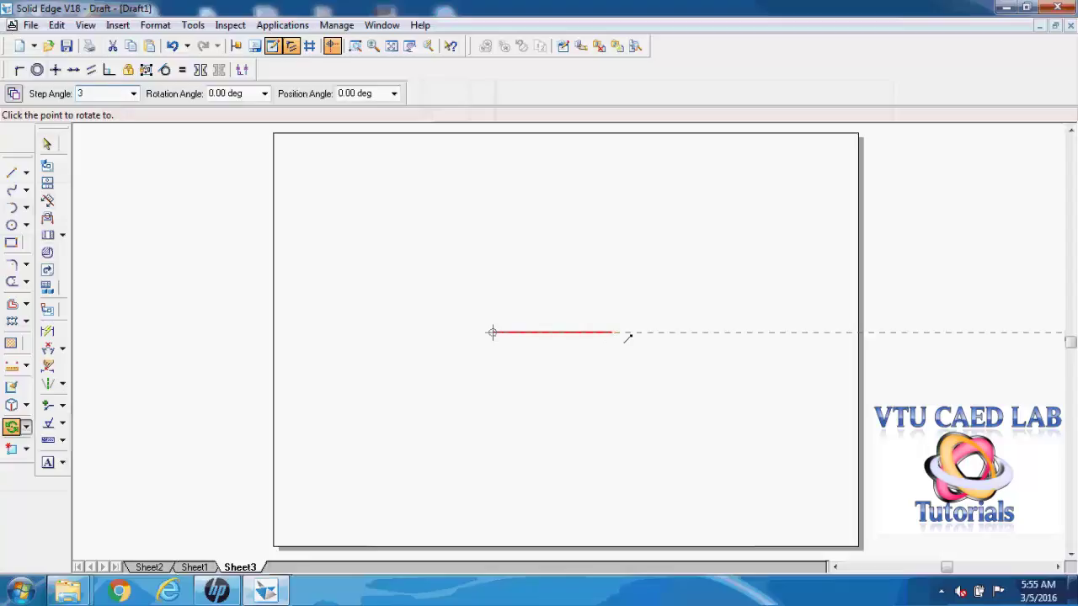
key("BackSpace")
type("45")
key("Tab")
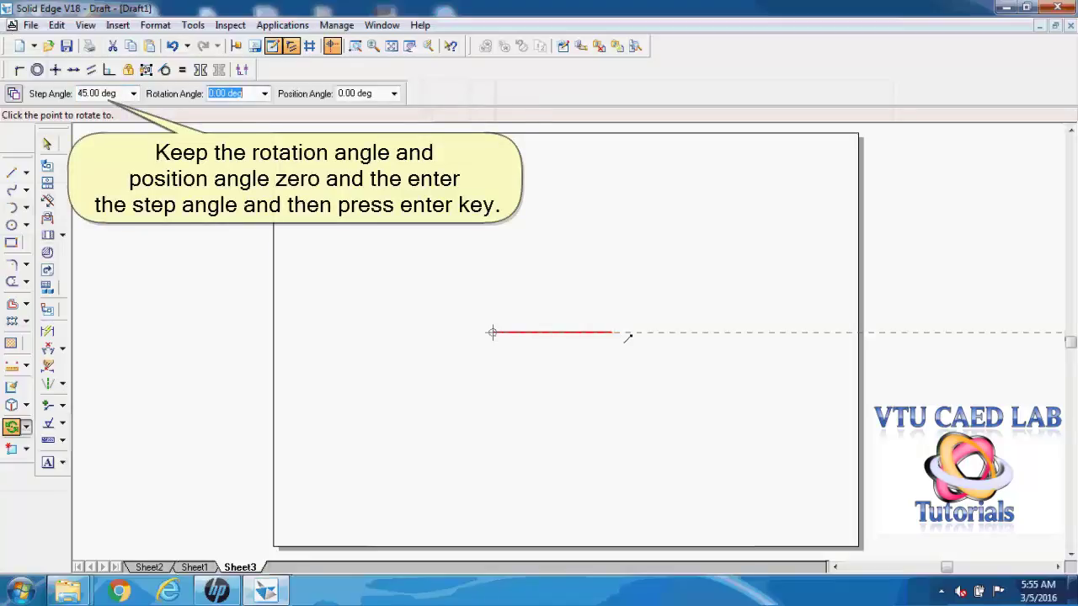
Place rotated copies of the 60 mm line at every 45 degrees around its left endpoint until they form a full eight-armed star.
left_click(13, 95)
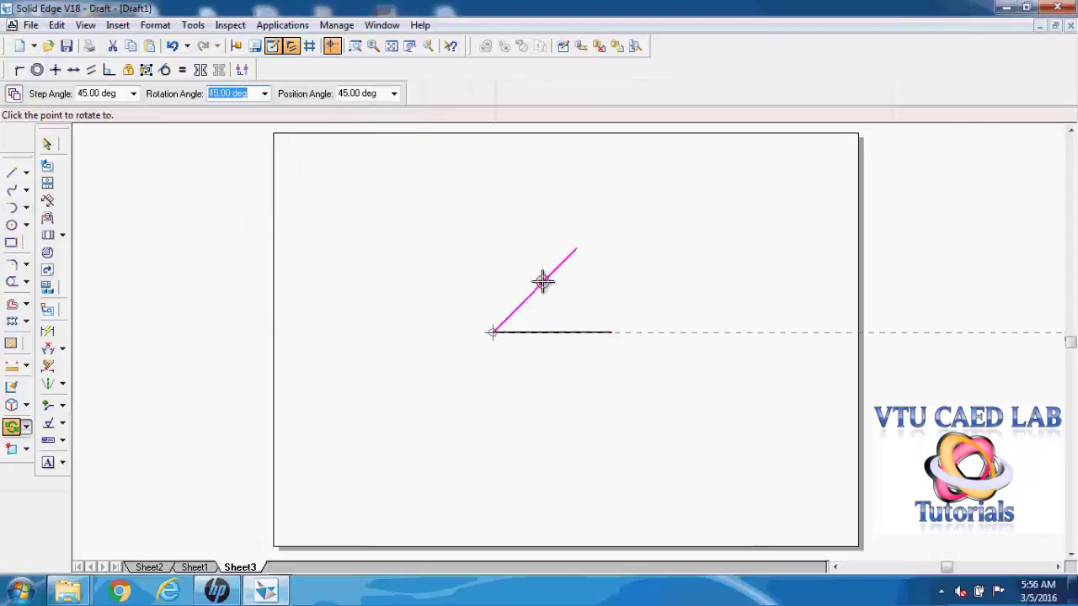
left_click(526, 243)
left_click(501, 238)
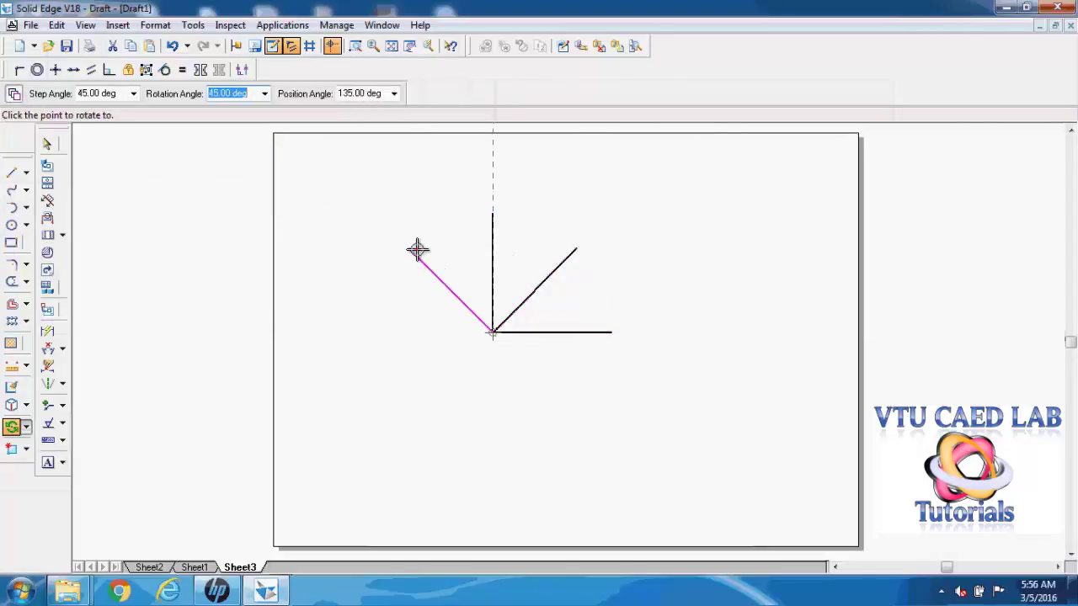
left_click(372, 276)
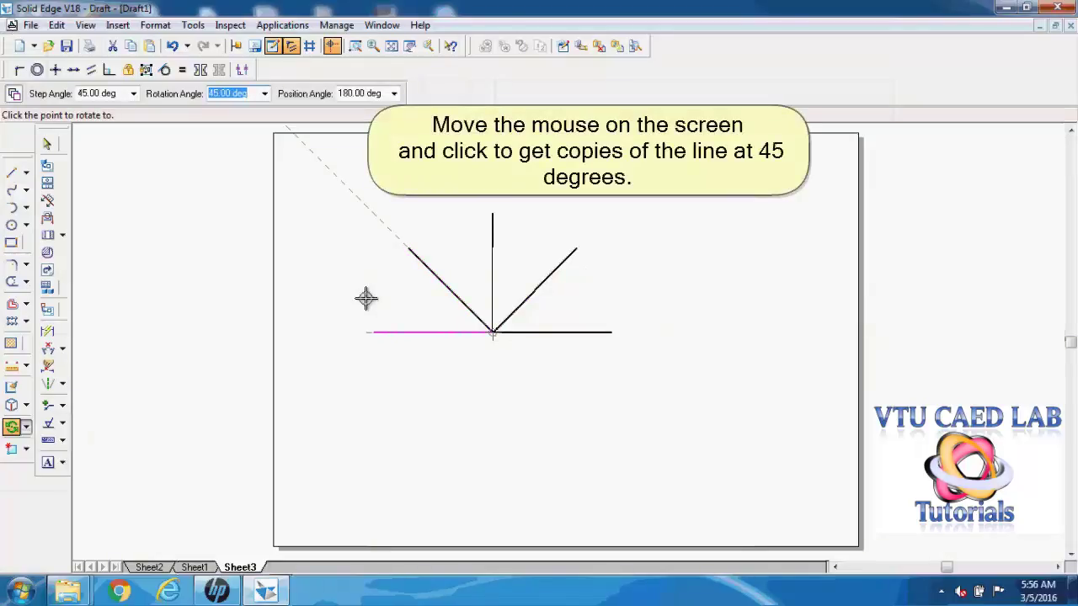
left_click(367, 341)
left_click(404, 418)
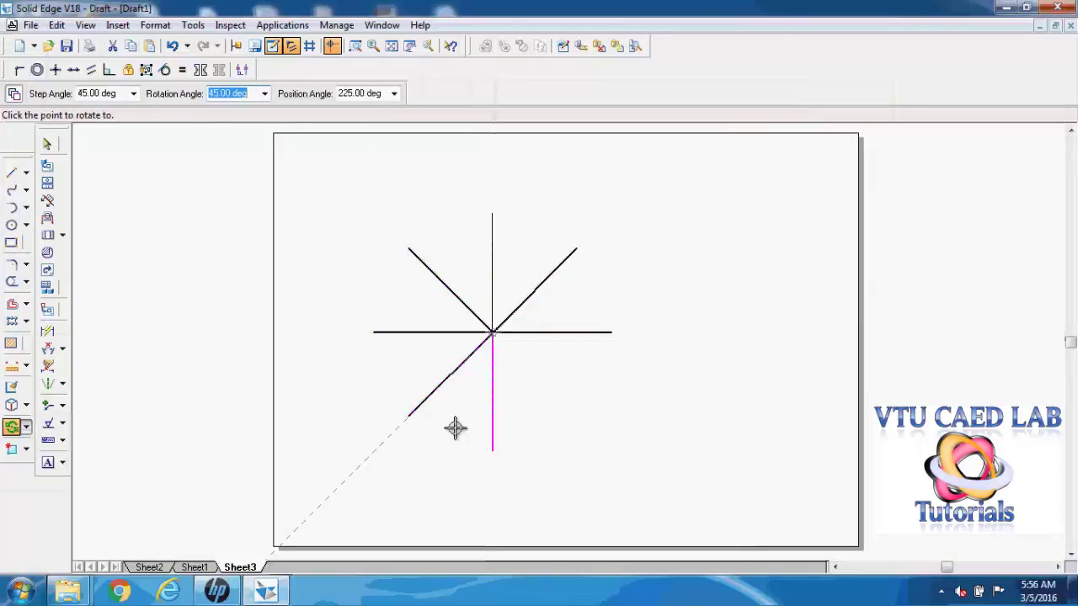
left_click(491, 433)
left_click(561, 426)
key("Escape")
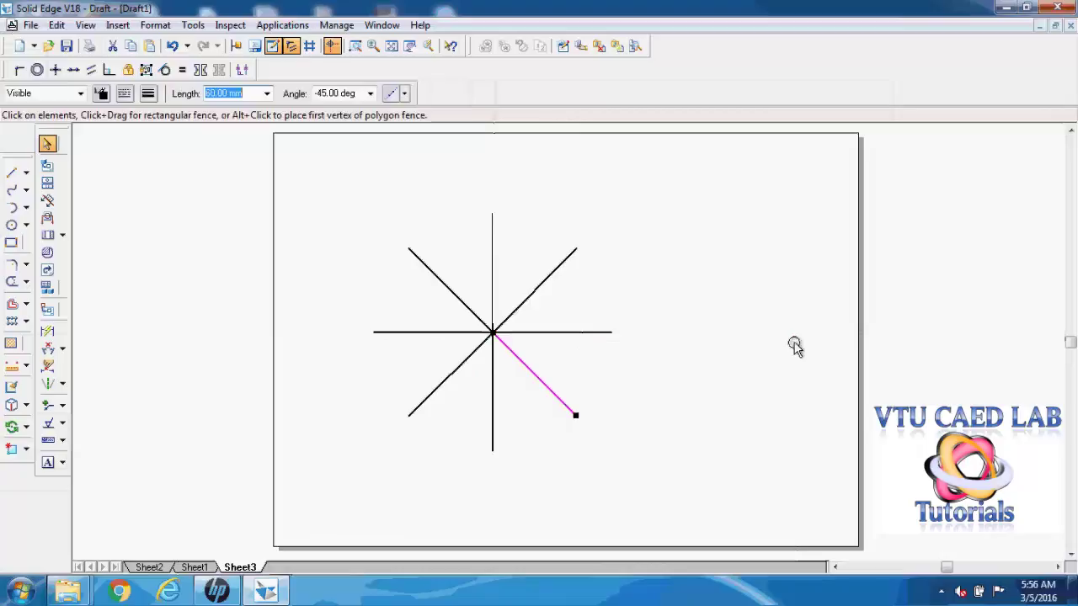
left_click(791, 367)
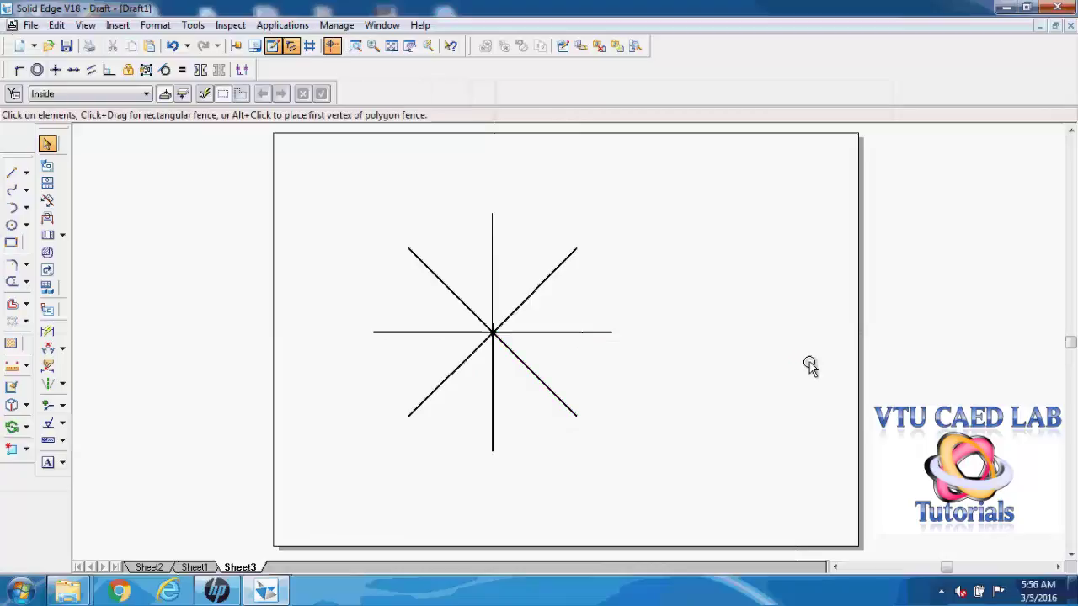
Draw a horizontal line 50 mm long to the right of the star, level with its center.
left_click(11, 172)
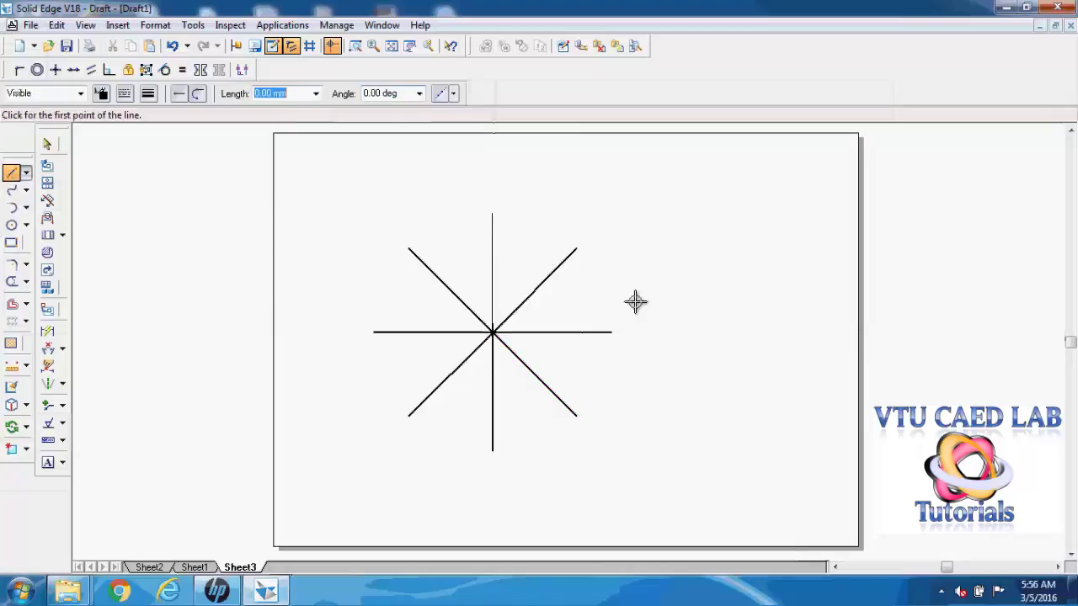
left_click(671, 330)
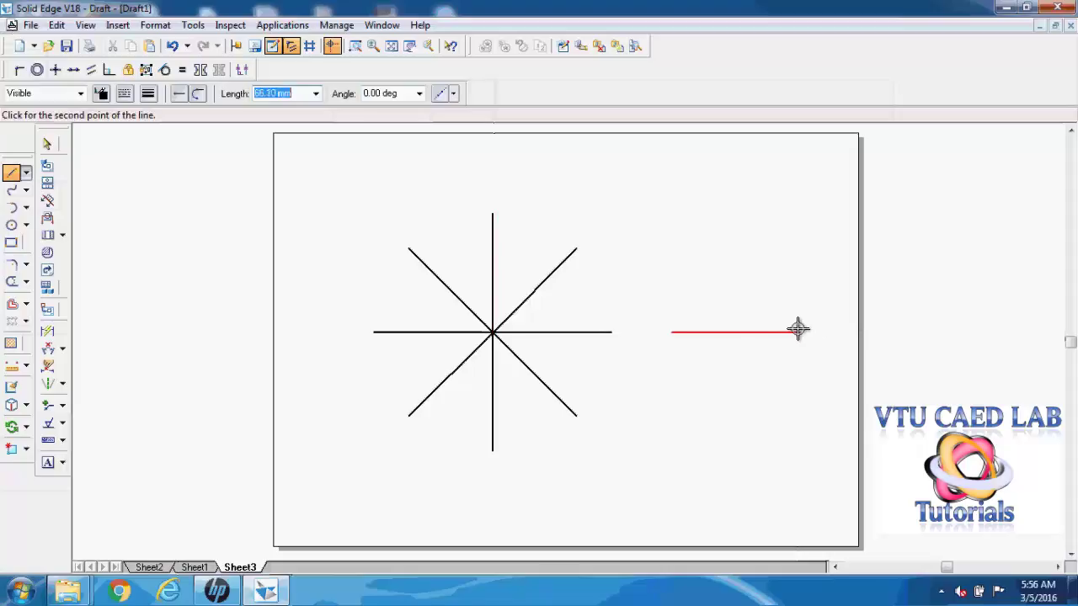
type("50")
key("Tab")
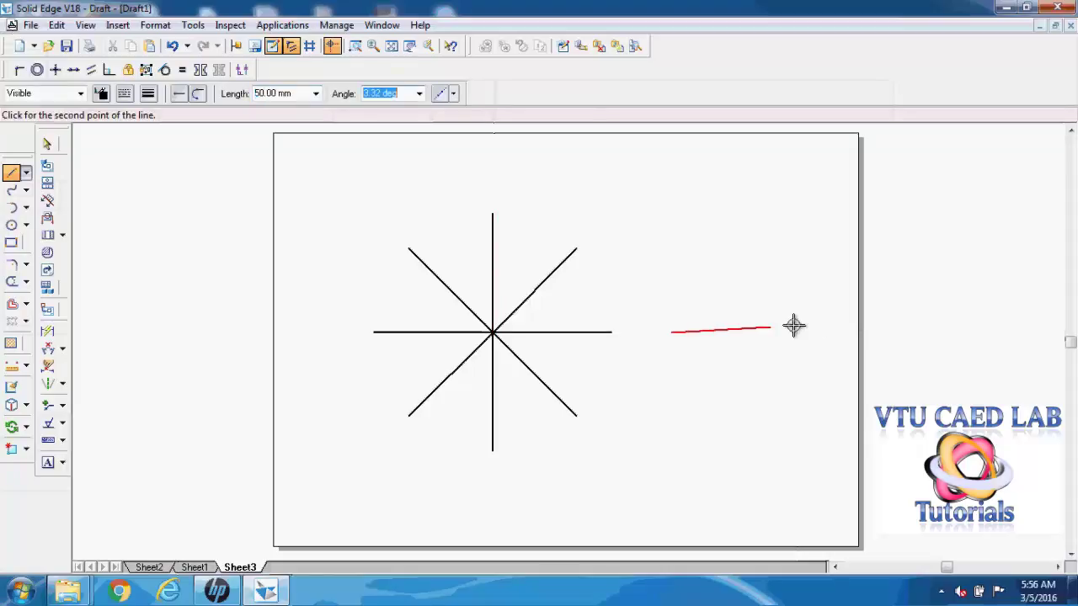
left_click(817, 331)
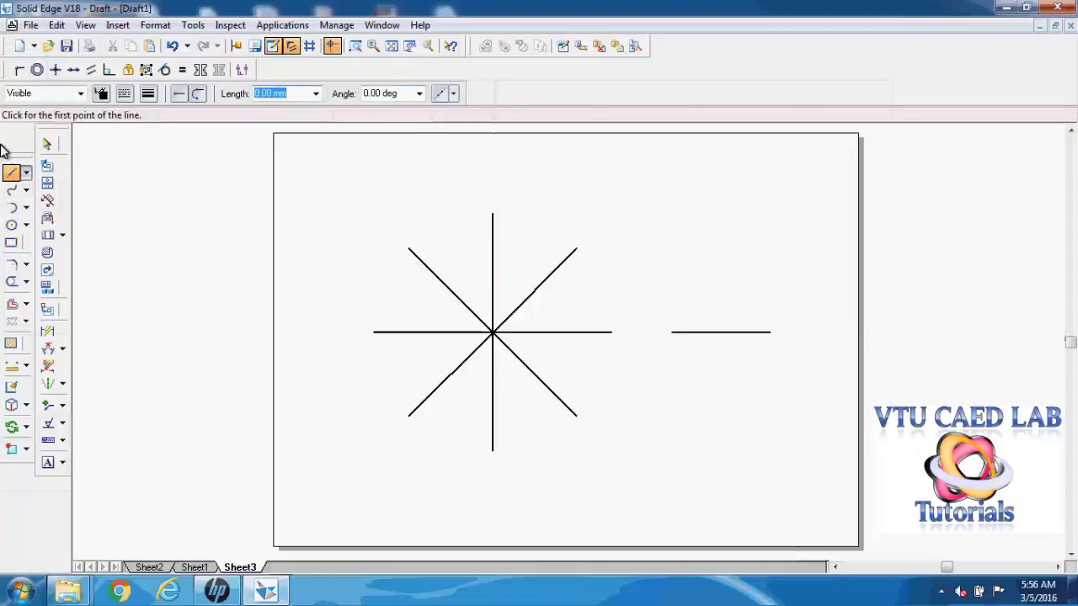
left_click(47, 144)
Create a copy of the 50 mm line rotated 30 degrees anticlockwise about its left endpoint.
left_click_drag(641, 299, 800, 380)
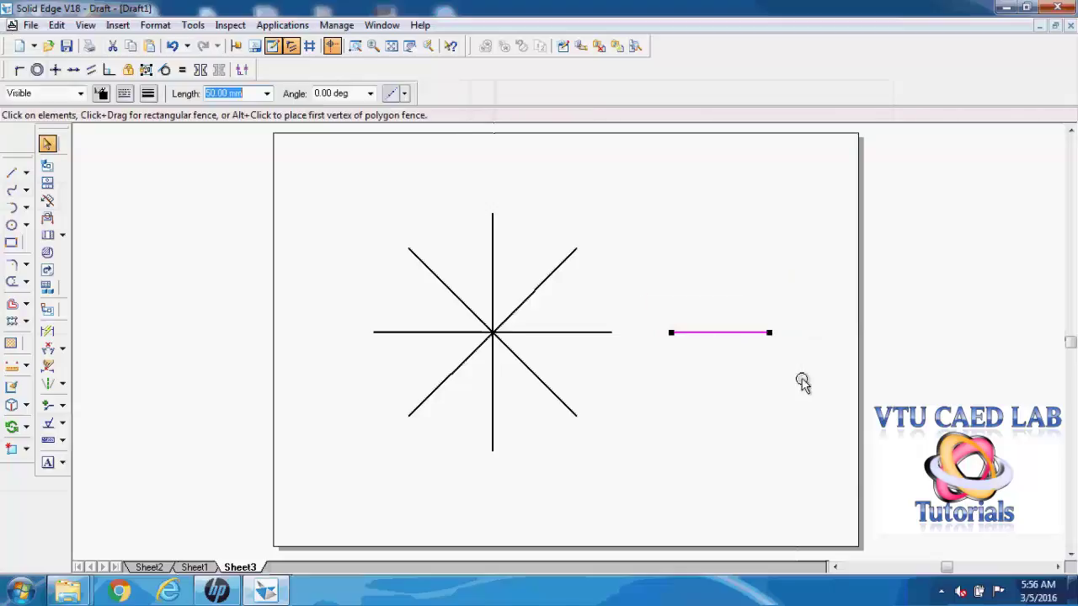
left_click(12, 426)
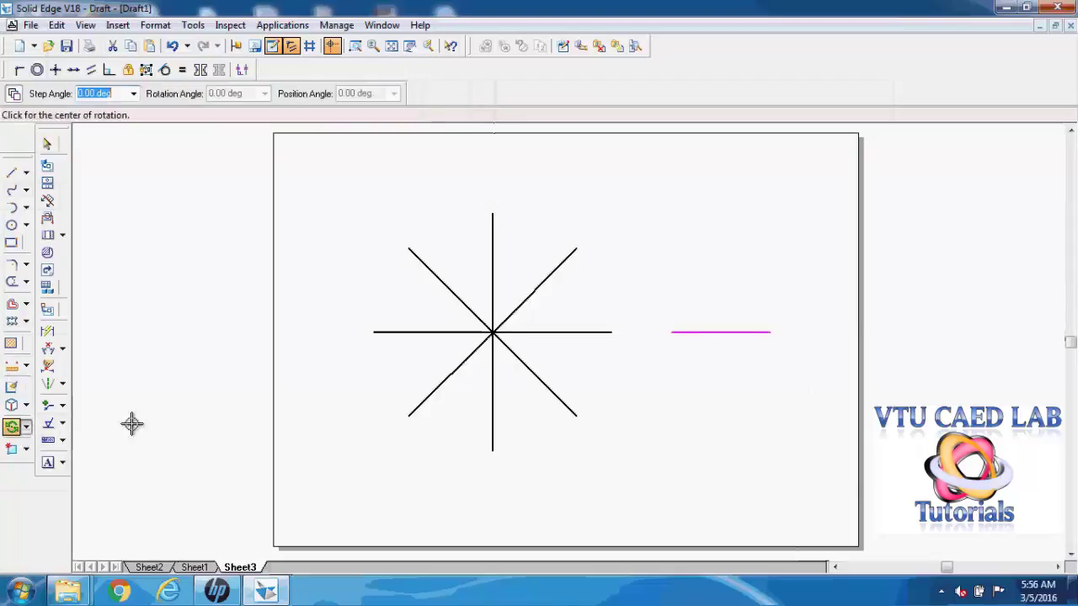
left_click(670, 333)
left_click(767, 333)
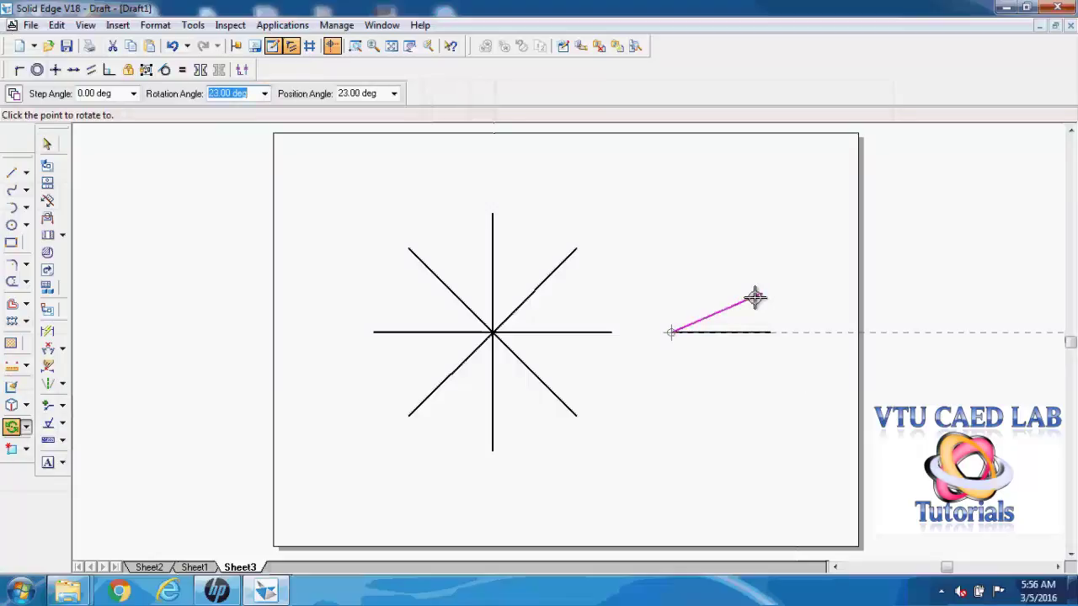
type("30")
key("Return")
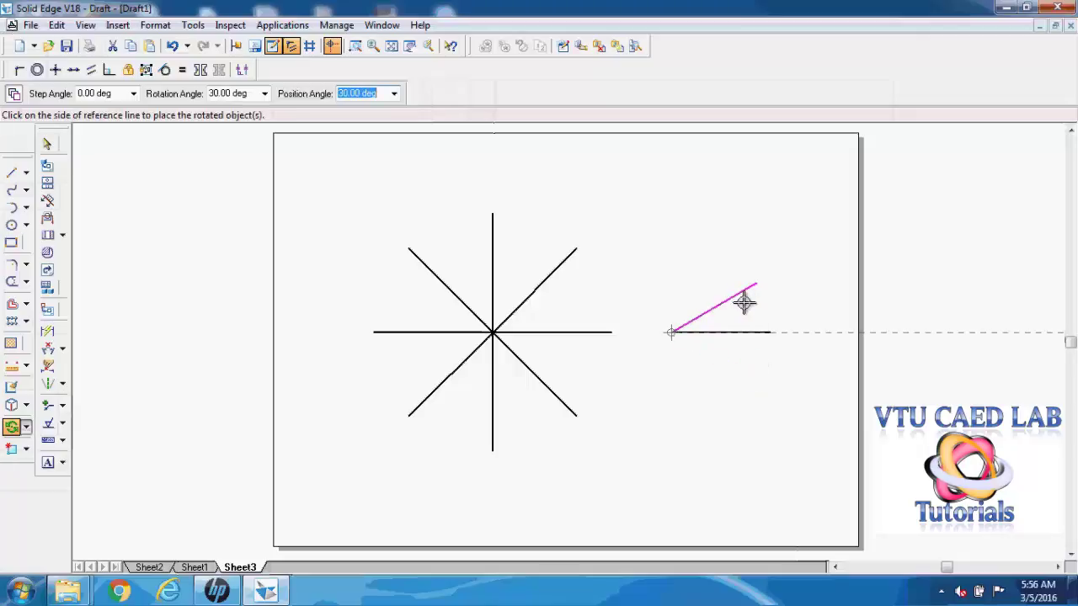
left_click(742, 301)
left_click(782, 318)
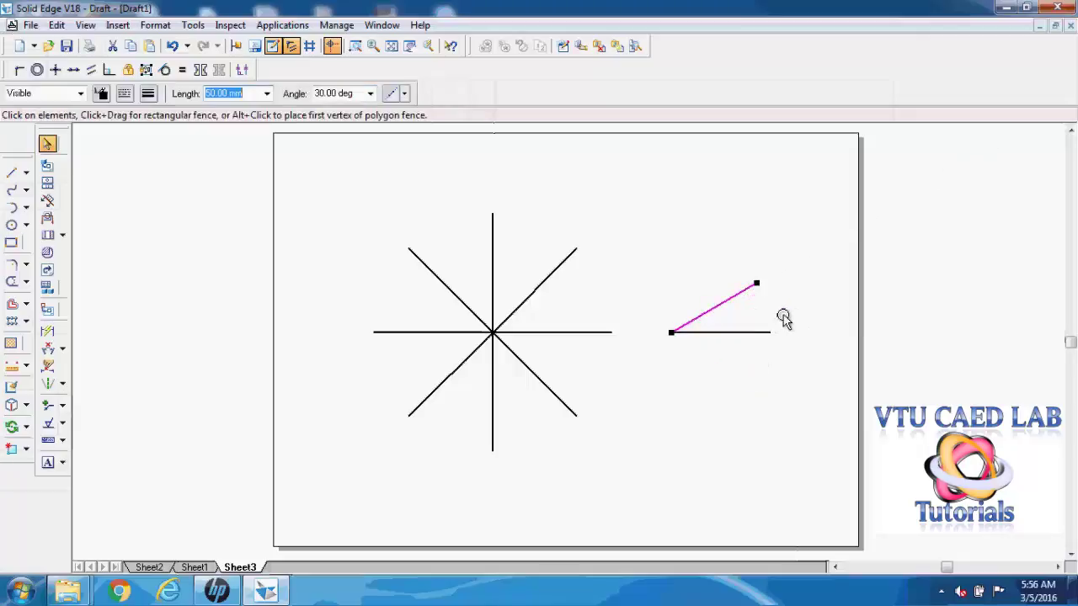
left_click(775, 447)
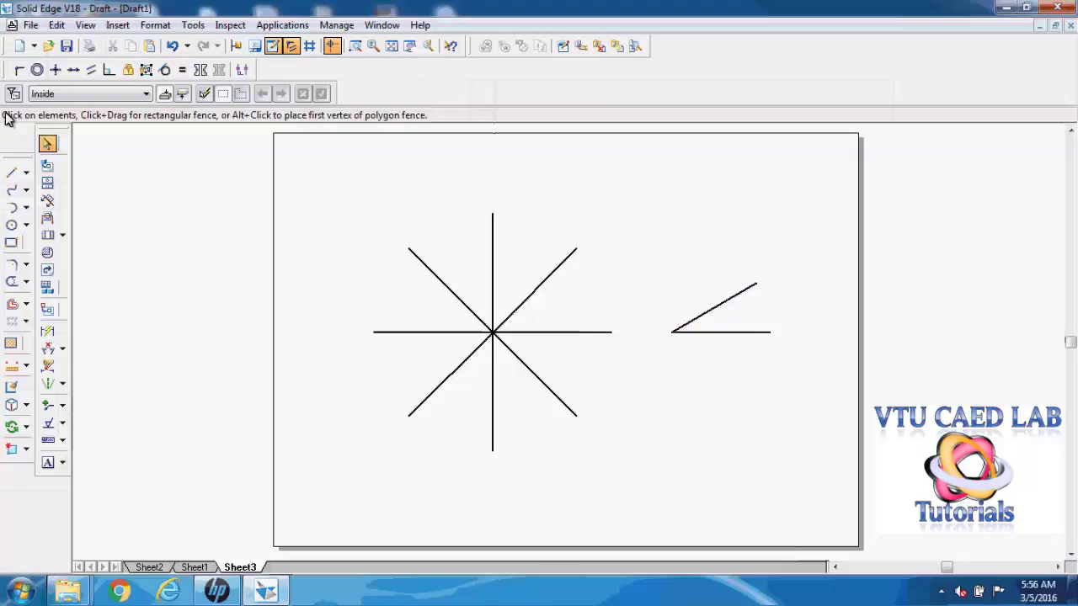
Draw a horizontal line 60 mm long below the 50 mm line.
left_click(12, 172)
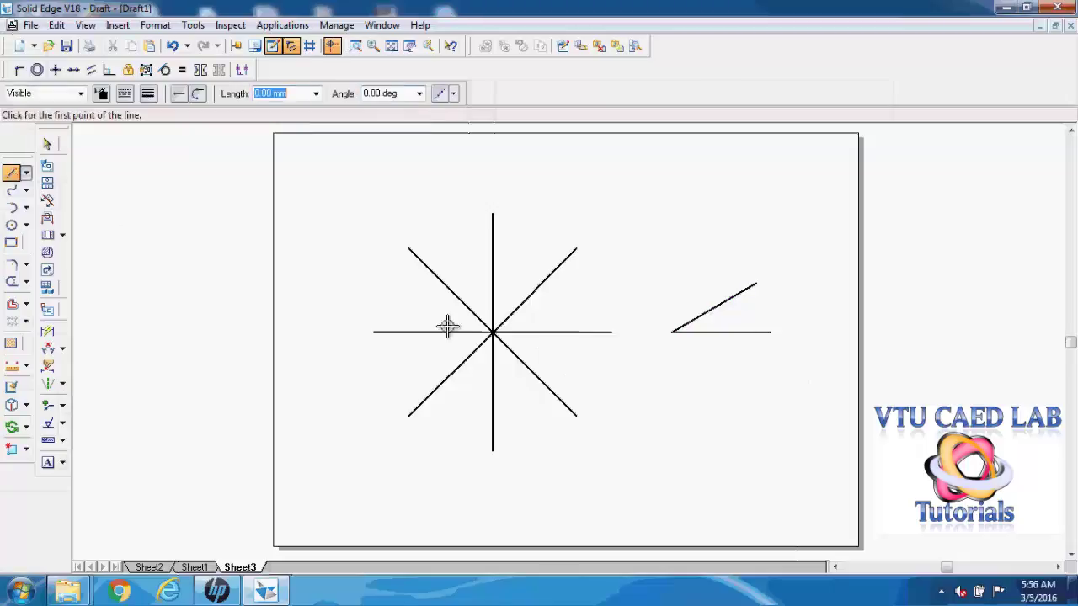
left_click(662, 454)
type("60")
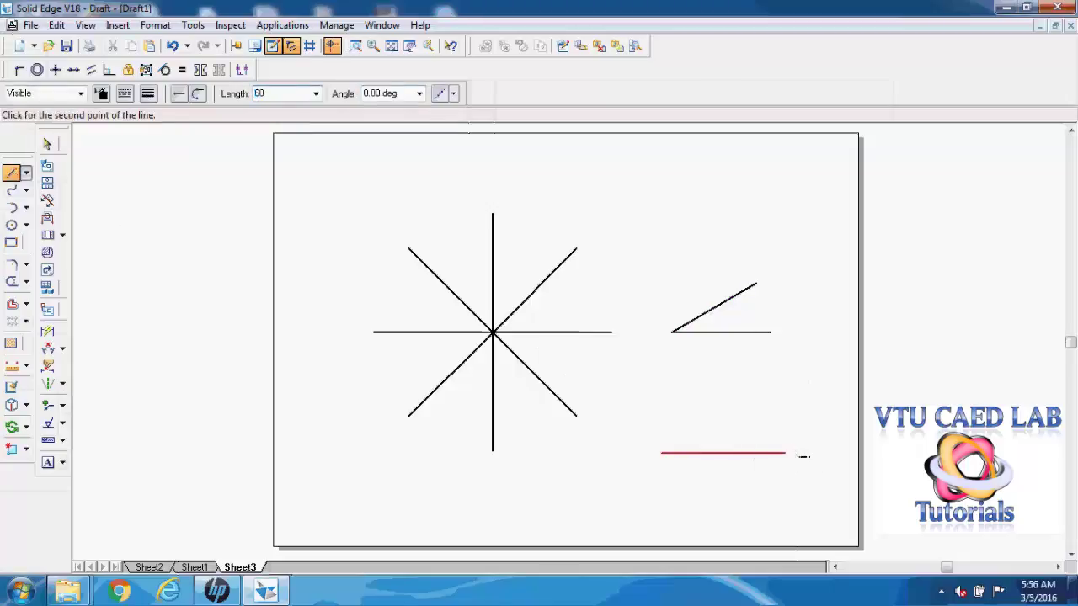
key("Tab")
left_click(746, 451)
key("Escape")
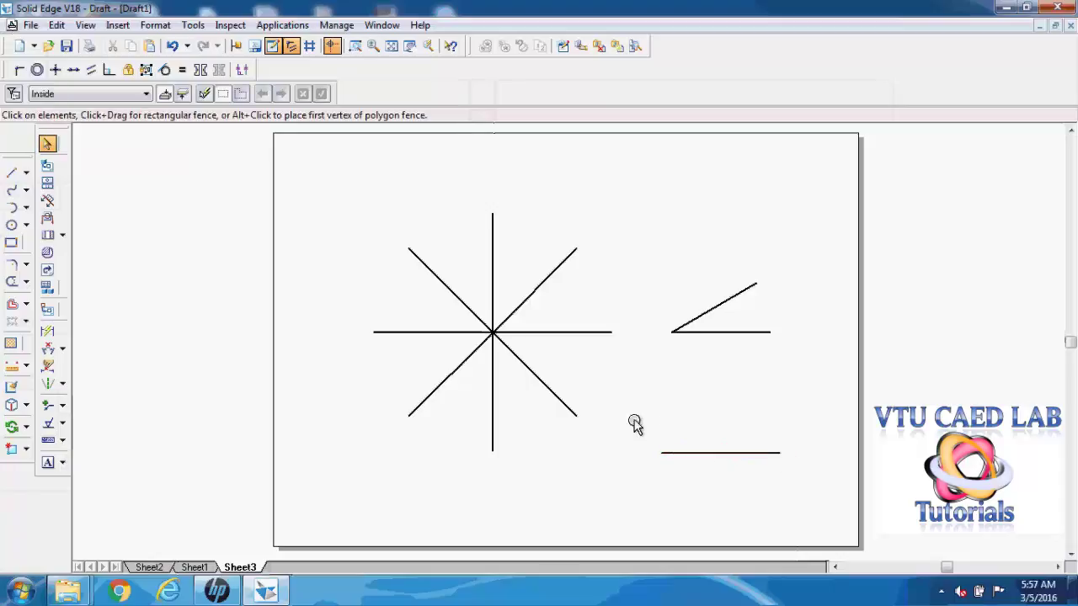
Create a copy of the lower 60 mm line rotated about its left endpoint to a position angle of -30 degrees.
left_click_drag(632, 421, 842, 511)
left_click(11, 427)
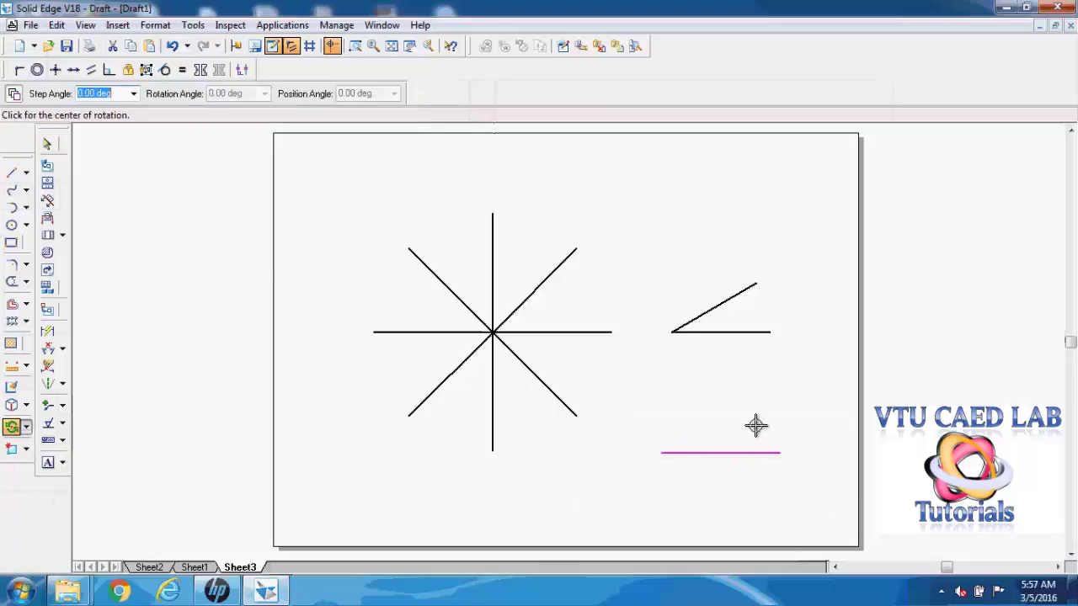
left_click(661, 453)
left_click(778, 453)
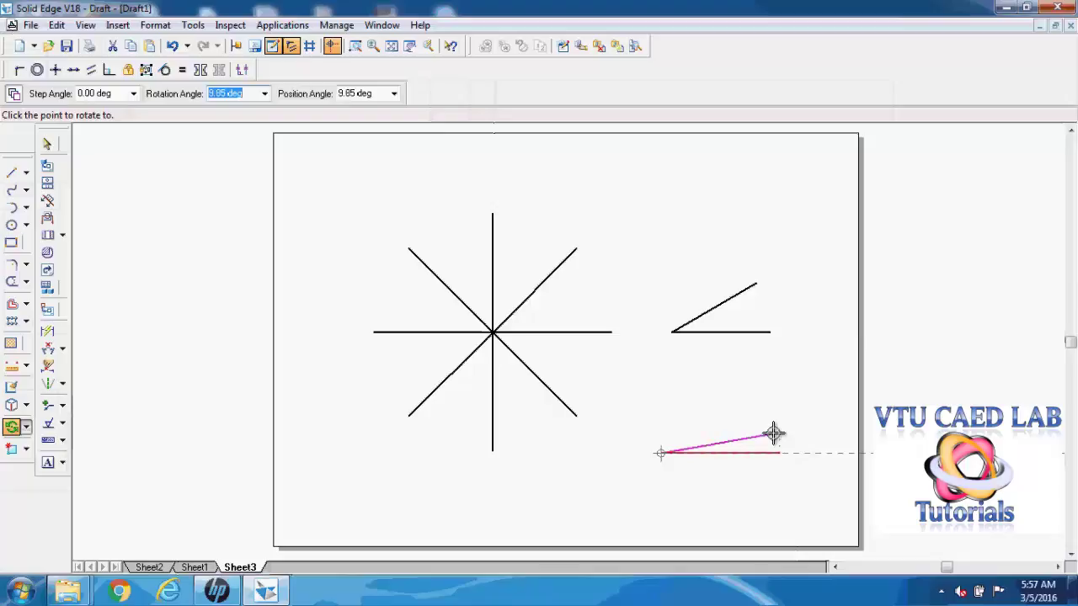
key("Tab")
type("-")
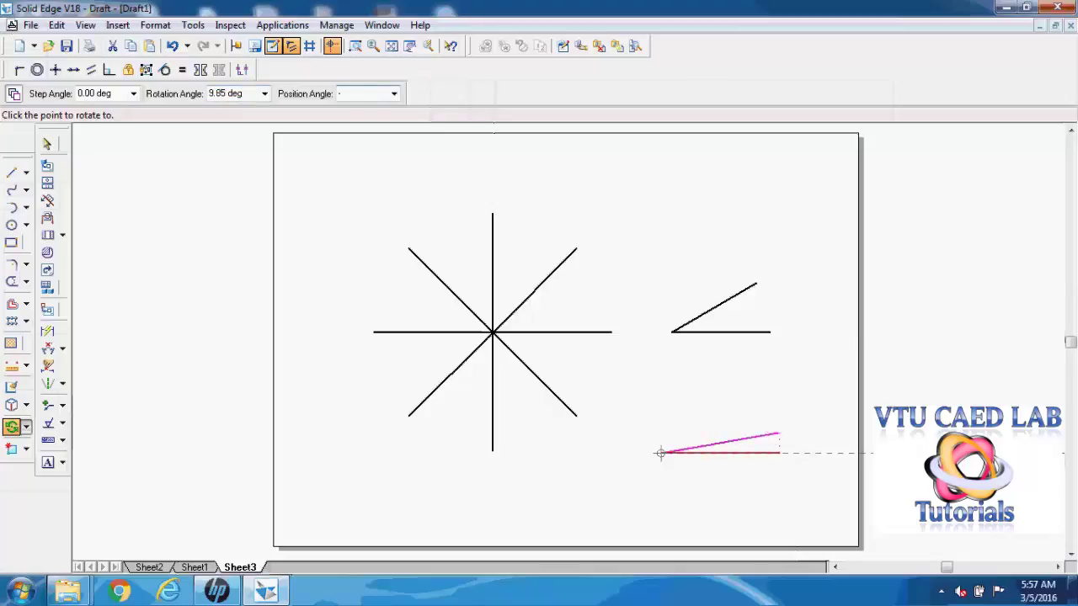
key("Return")
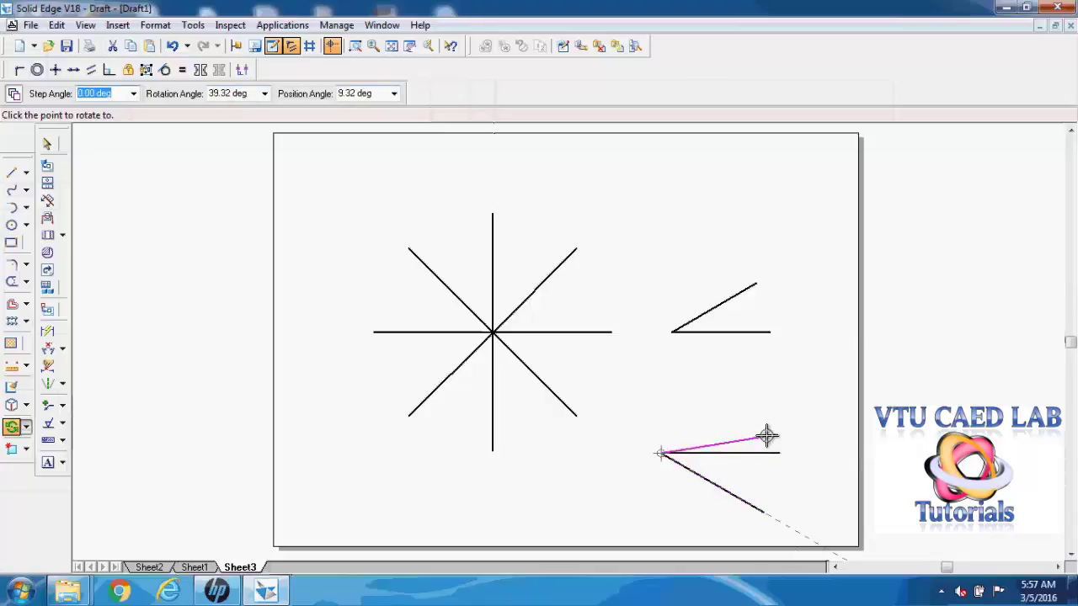
key("Escape")
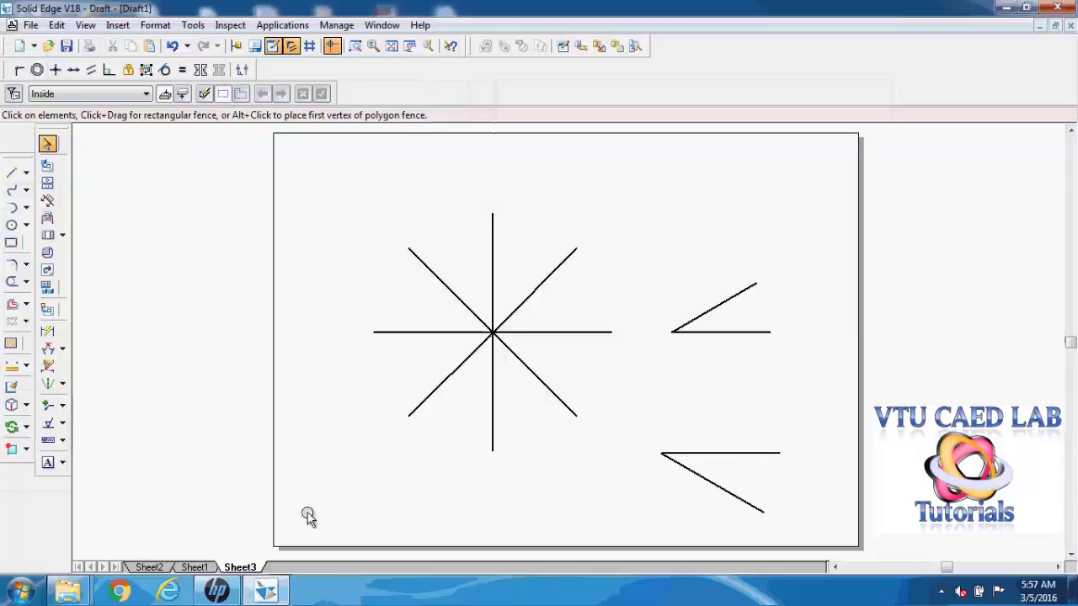
Review the angle direction diagram on Sheet1 and delete all the lines on Sheet3.
left_click(198, 567)
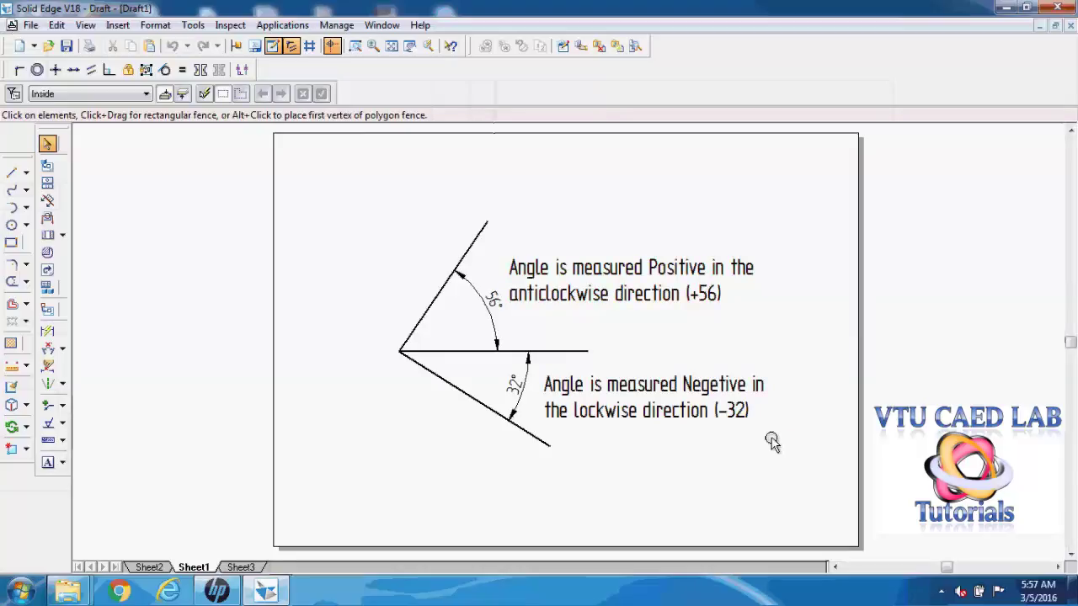
left_click(239, 567)
mouse_move(348, 195)
left_mouse_down()
mouse_move(385, 233)
mouse_move(821, 537)
left_mouse_up()
key("Delete")
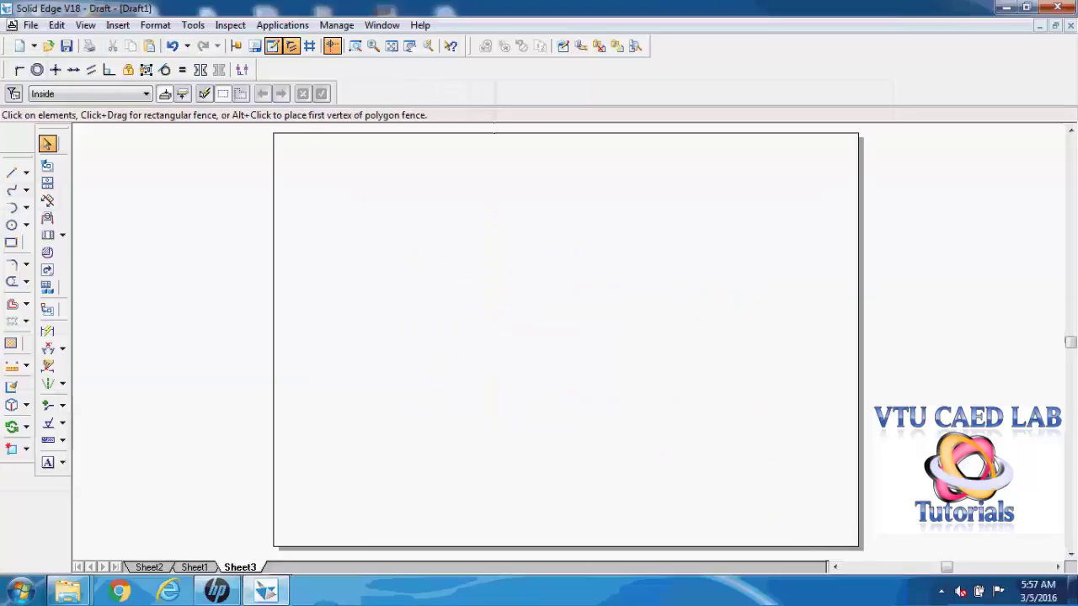
Draw a horizontal line 60 mm long near the middle of the empty Sheet3.
left_click(12, 173)
left_click(474, 365)
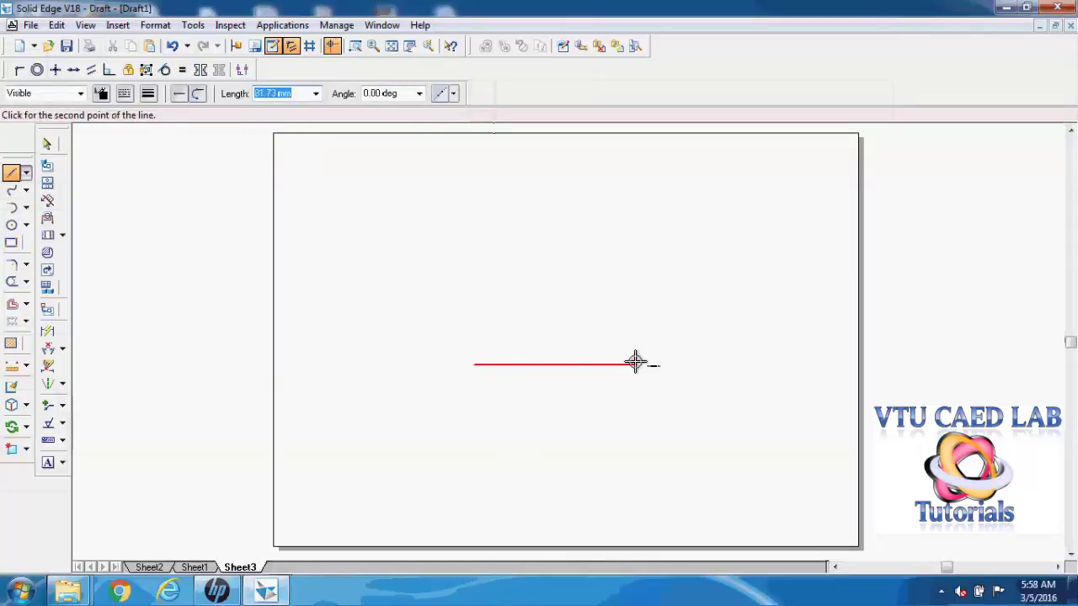
type("60")
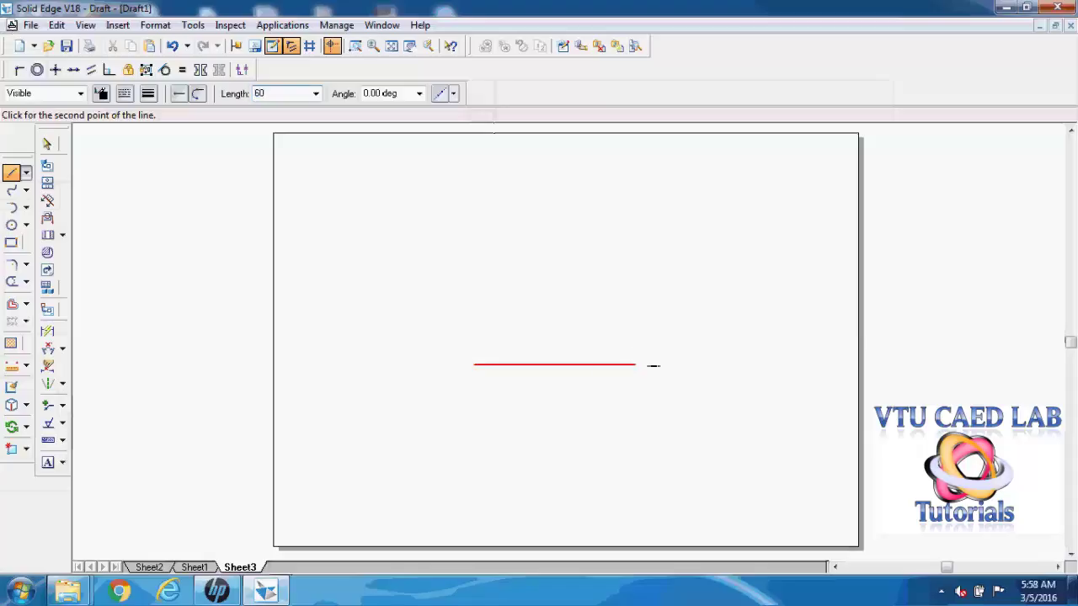
key("Tab")
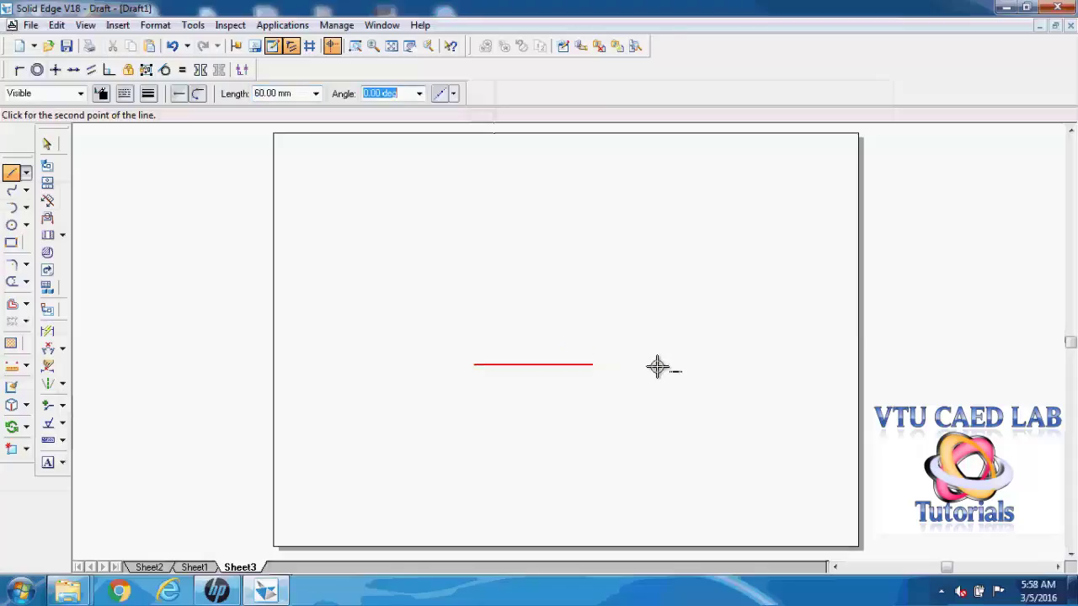
left_click(657, 366)
left_click(47, 144)
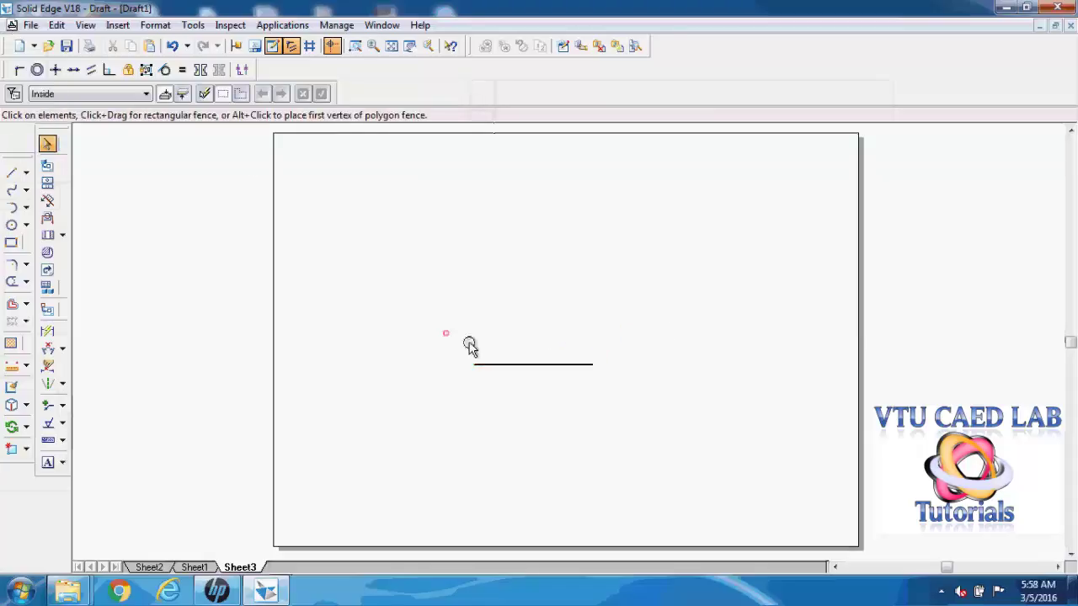
Rotate the 60 mm line by 70 degrees anticlockwise about its left endpoint without keeping the original, and check its length and angle.
left_click(520, 364)
left_click(12, 426)
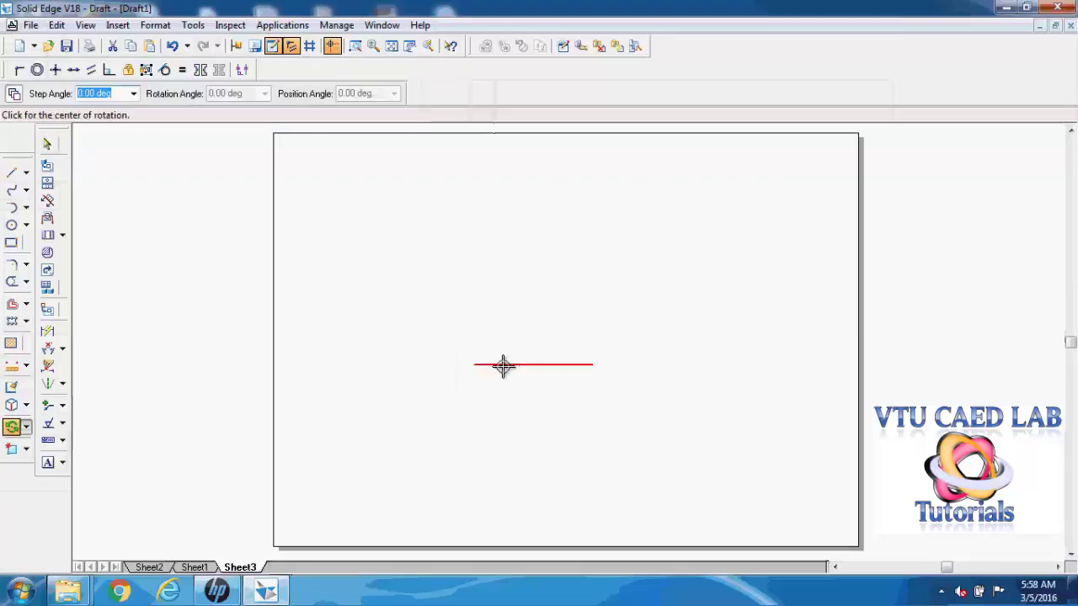
left_click(474, 364)
left_click(592, 365)
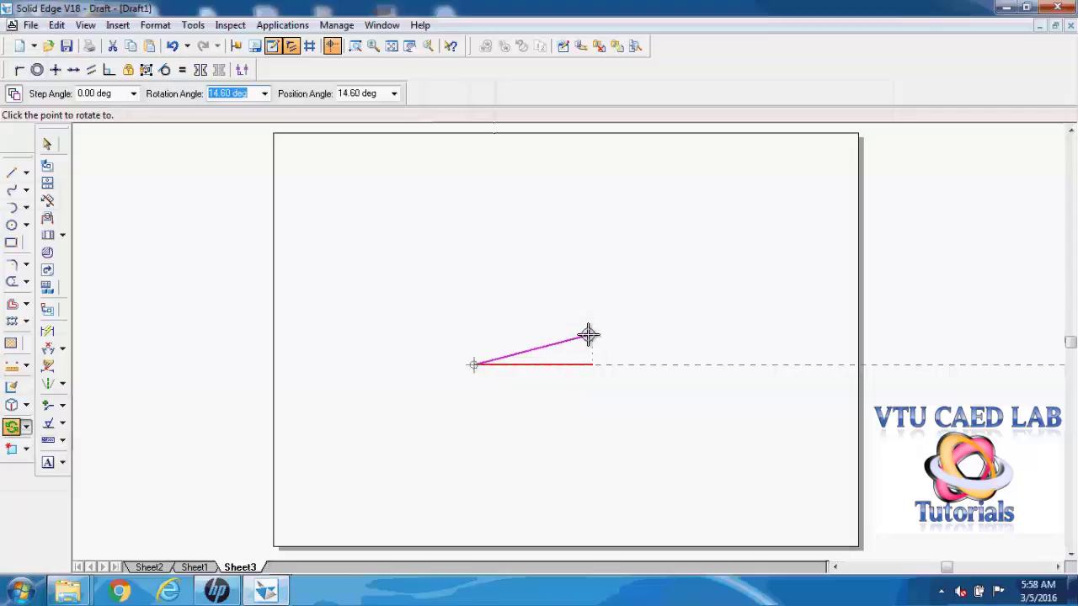
type("70")
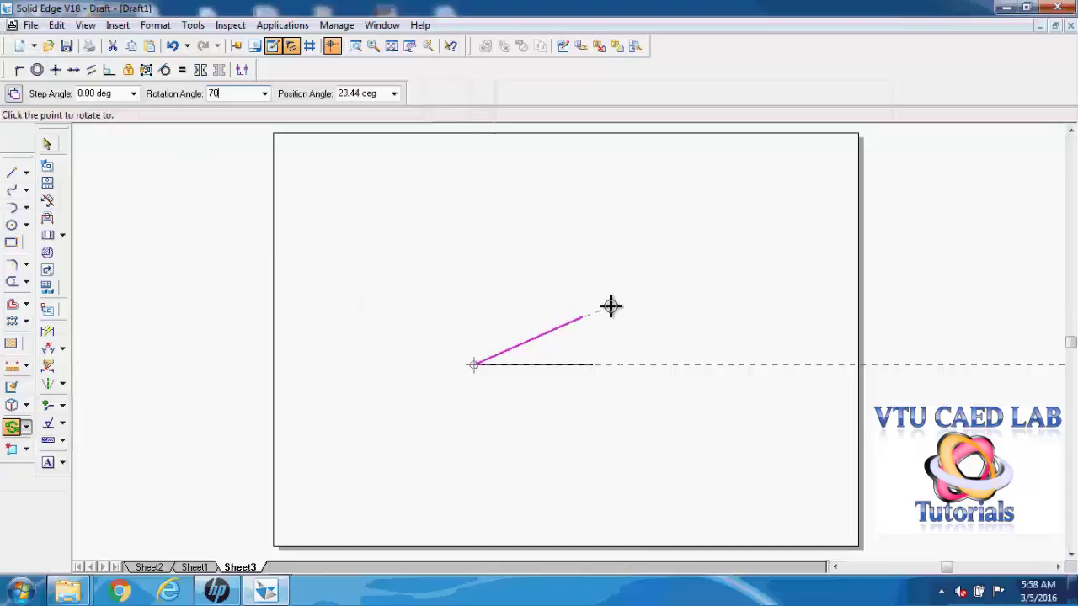
key("Tab")
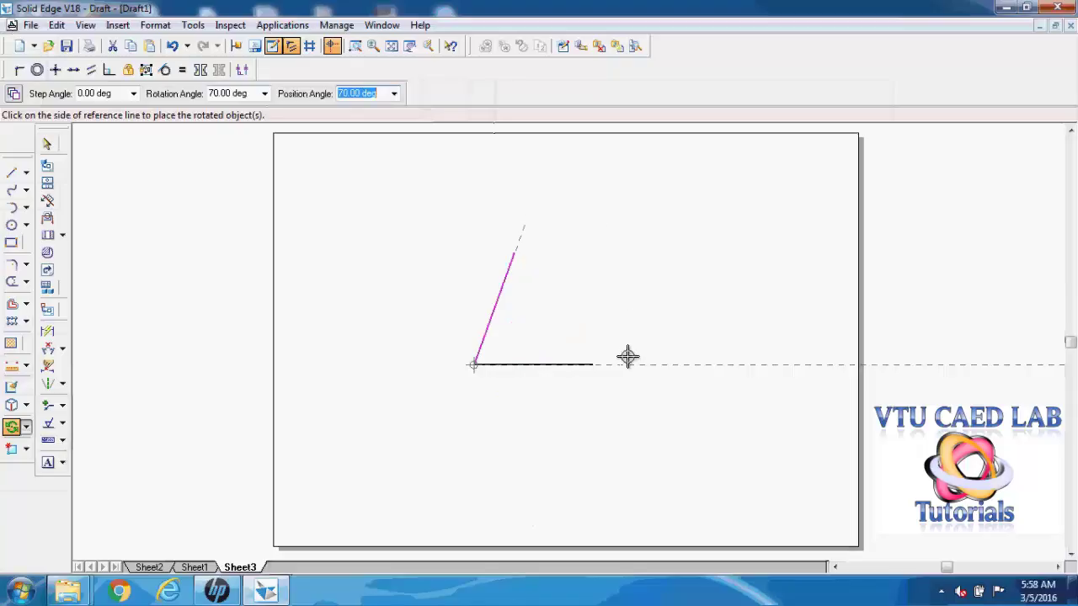
left_click(618, 324)
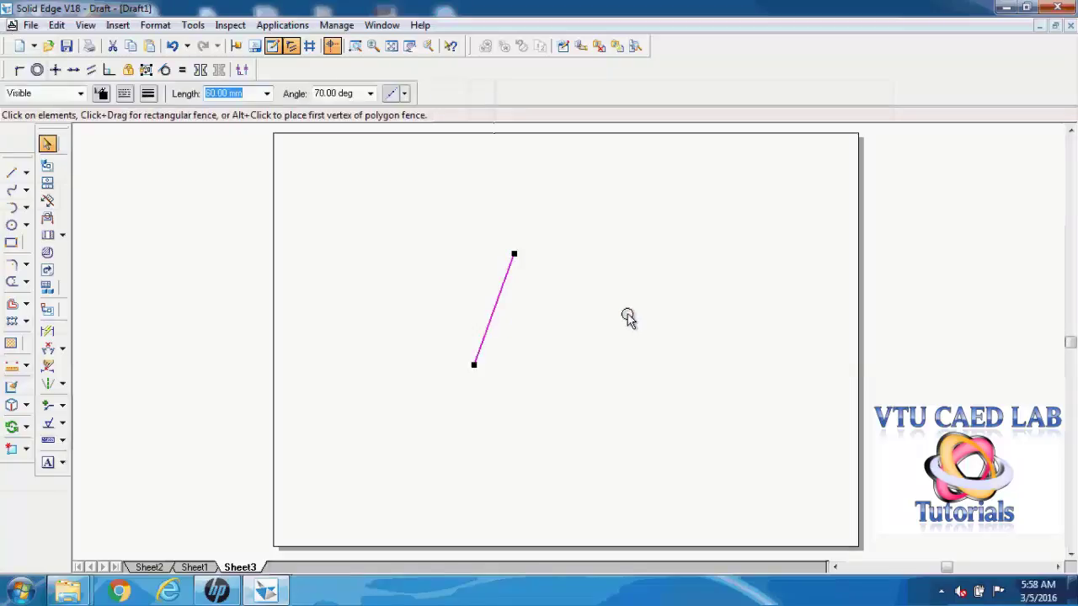
left_click(628, 317)
left_click(488, 317)
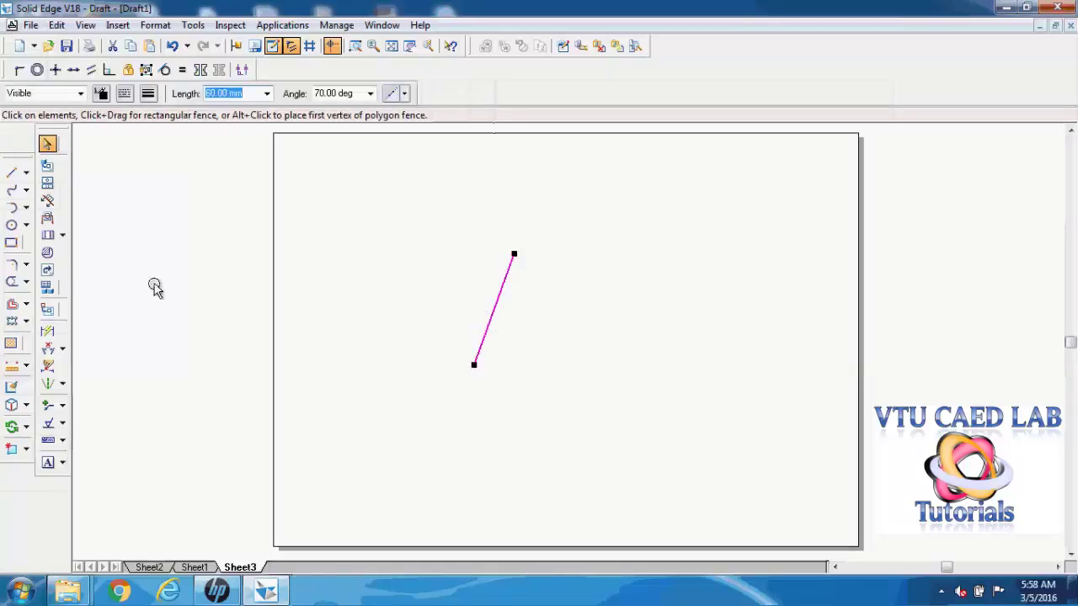
Start drawing a new line from the lower endpoint of the rotated 60 mm line.
left_click(11, 173)
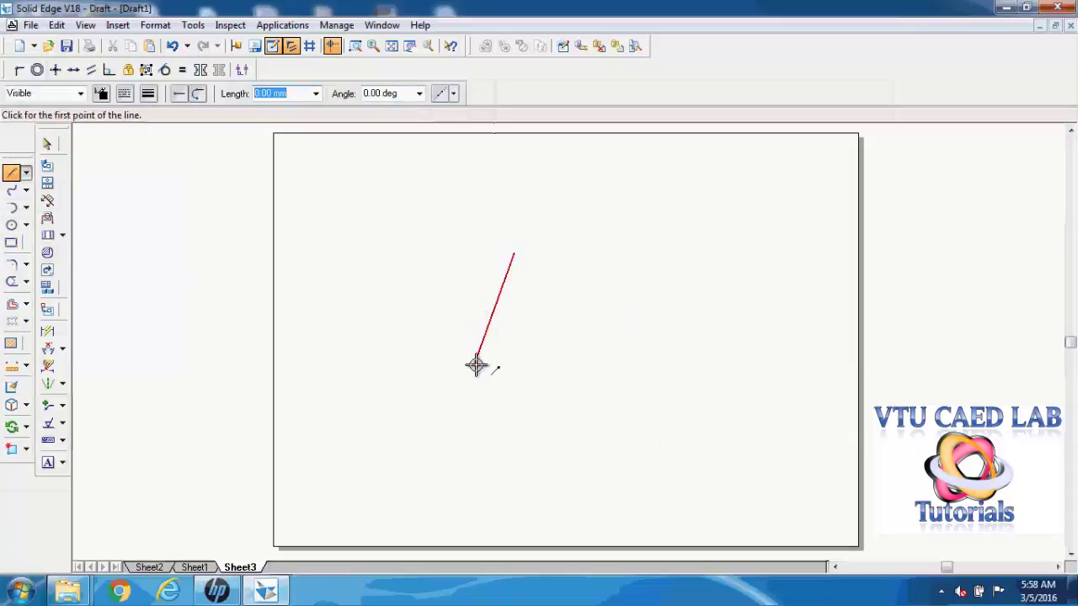